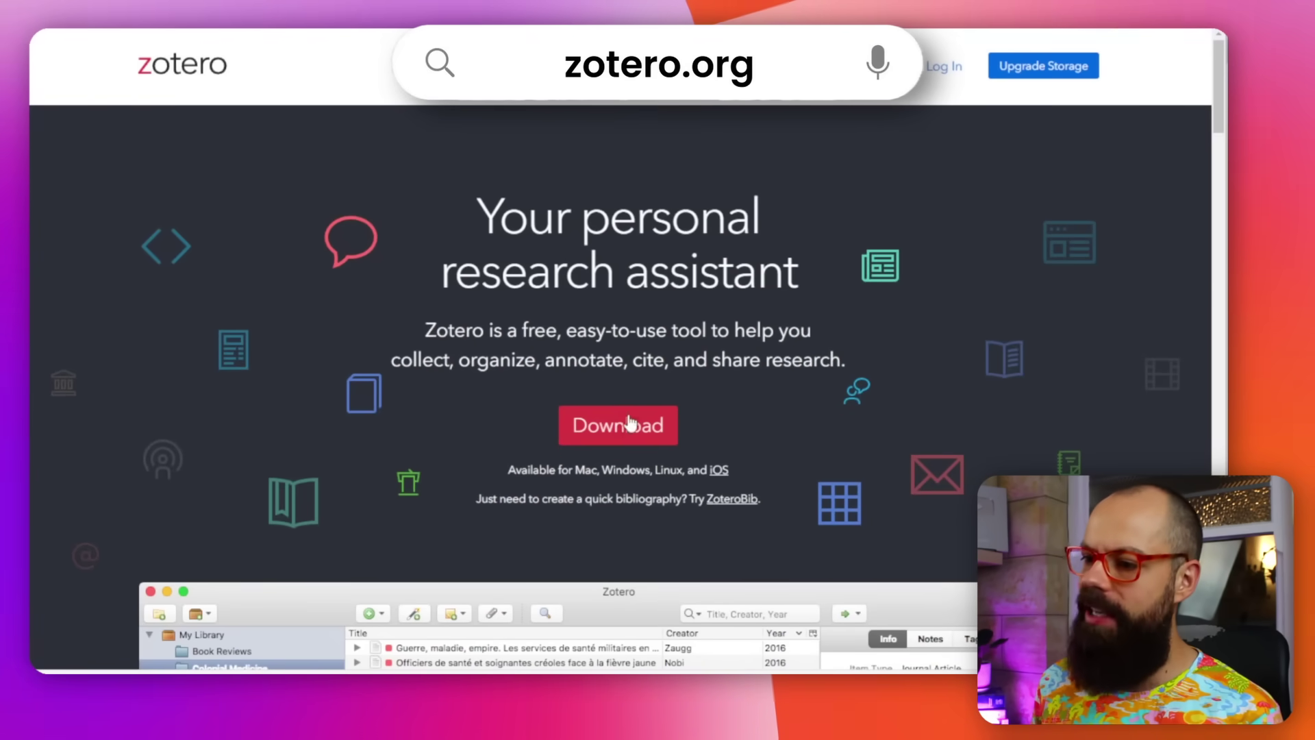
Step: Scroll the zotero.org homepage past the Download button to reveal the desktop app screenshot
scroll(625, 423, "down", 2)
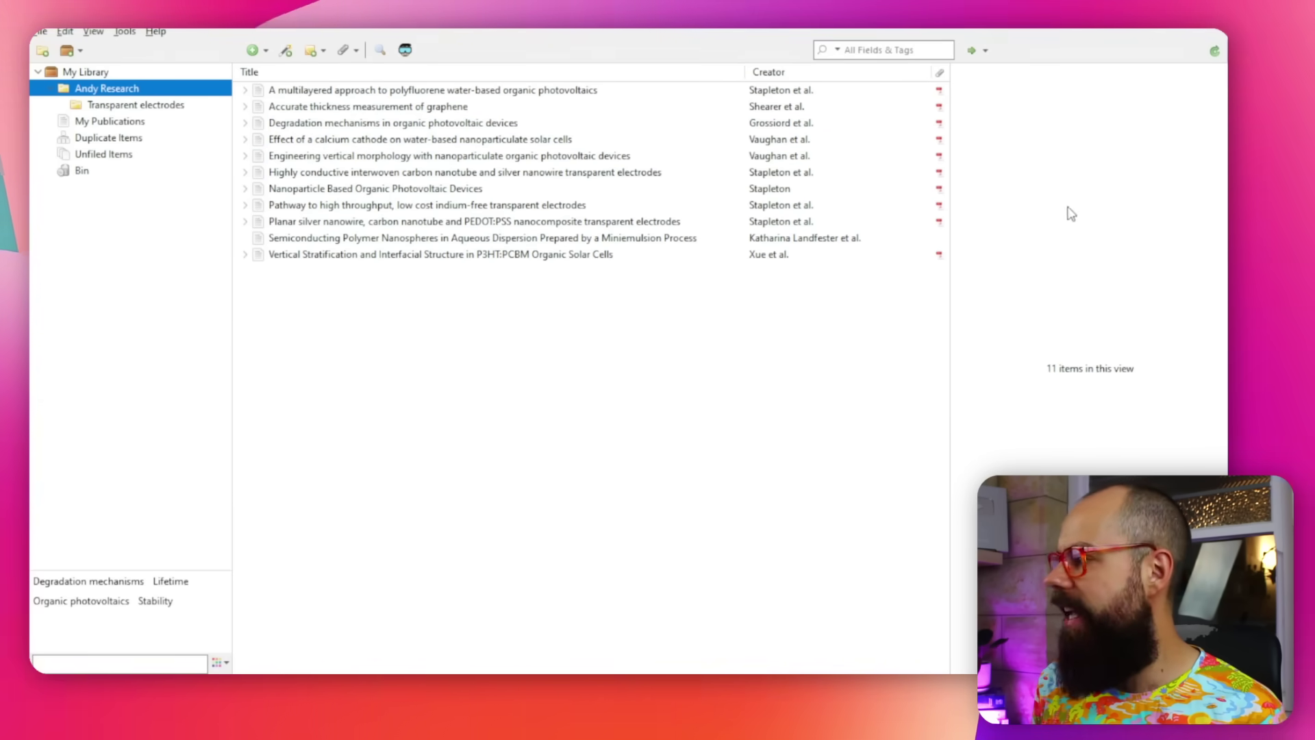
Step: Select 'Accurate thickness measurement of graphene' and read its abstract down to the Nanotechnology publication field
left_click(305, 108)
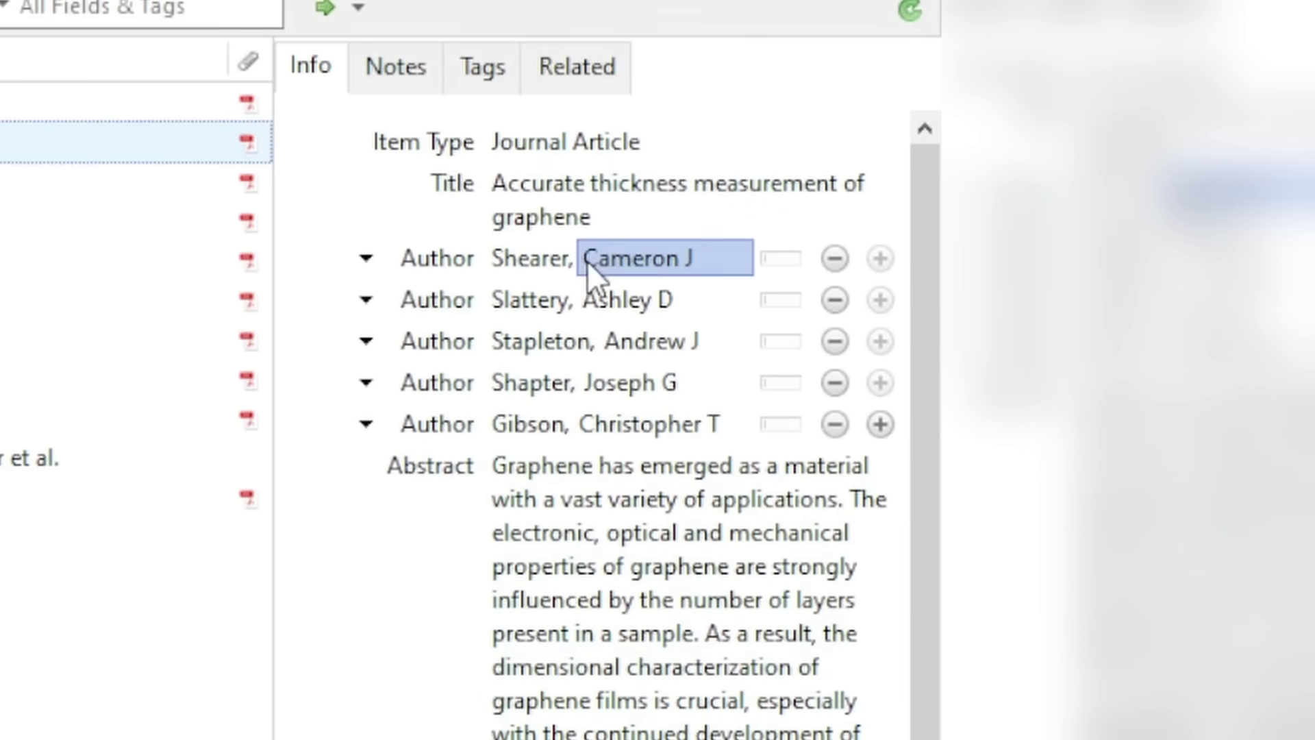
scroll(567, 518, "down", 5)
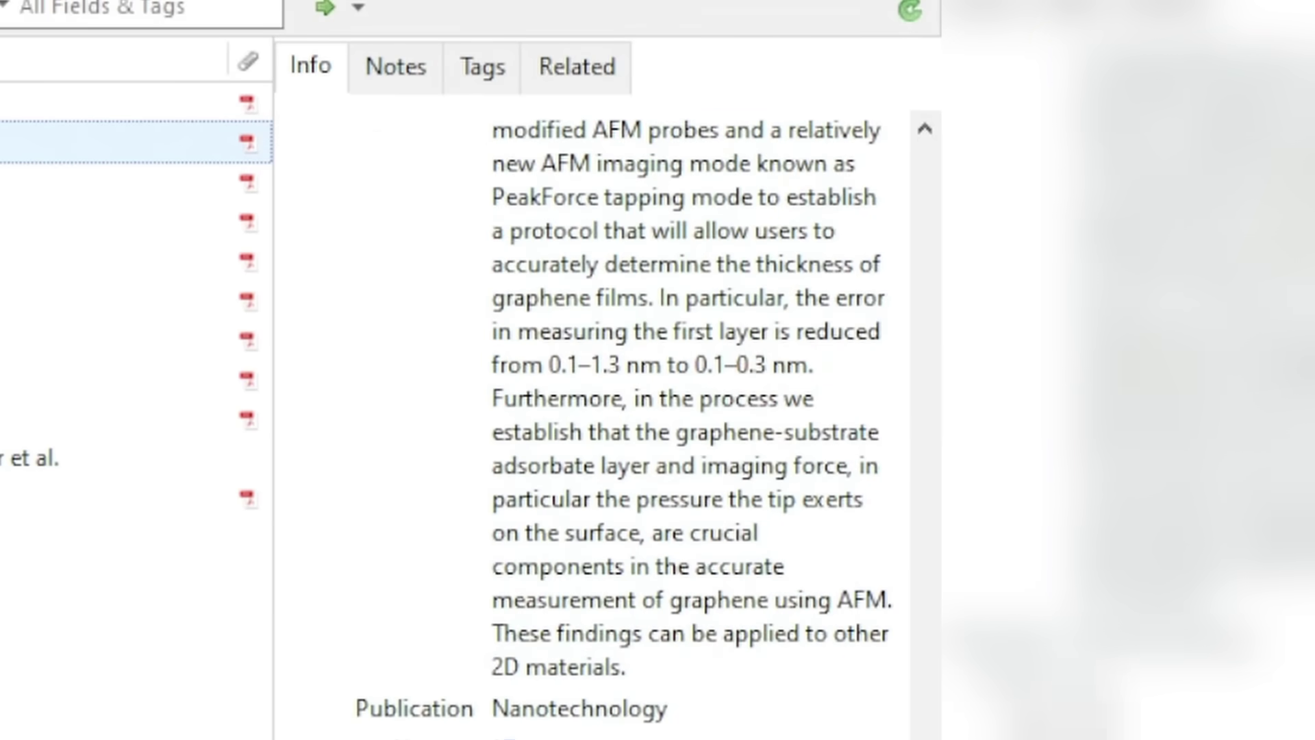
scroll(692, 411, "down", 2)
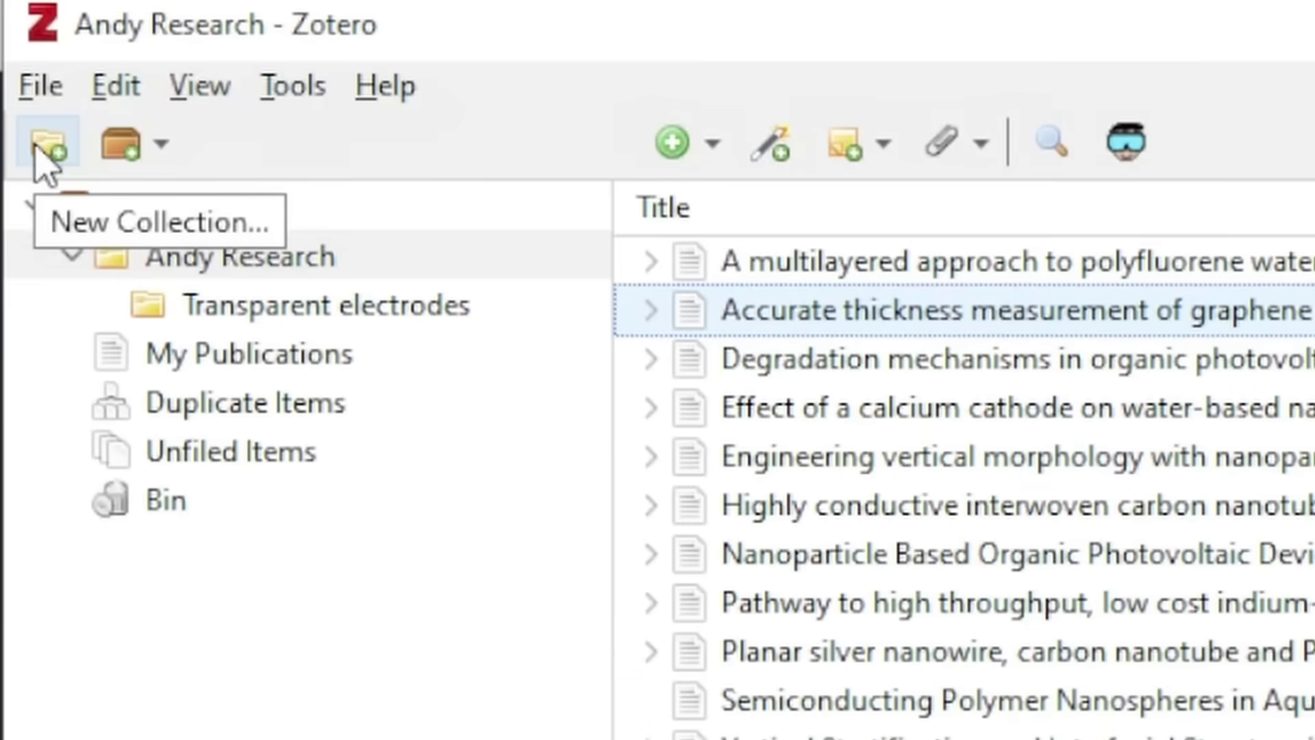
Step: Create a collection named OPV and drag it onto Andy Research to nest it
left_click(47, 148)
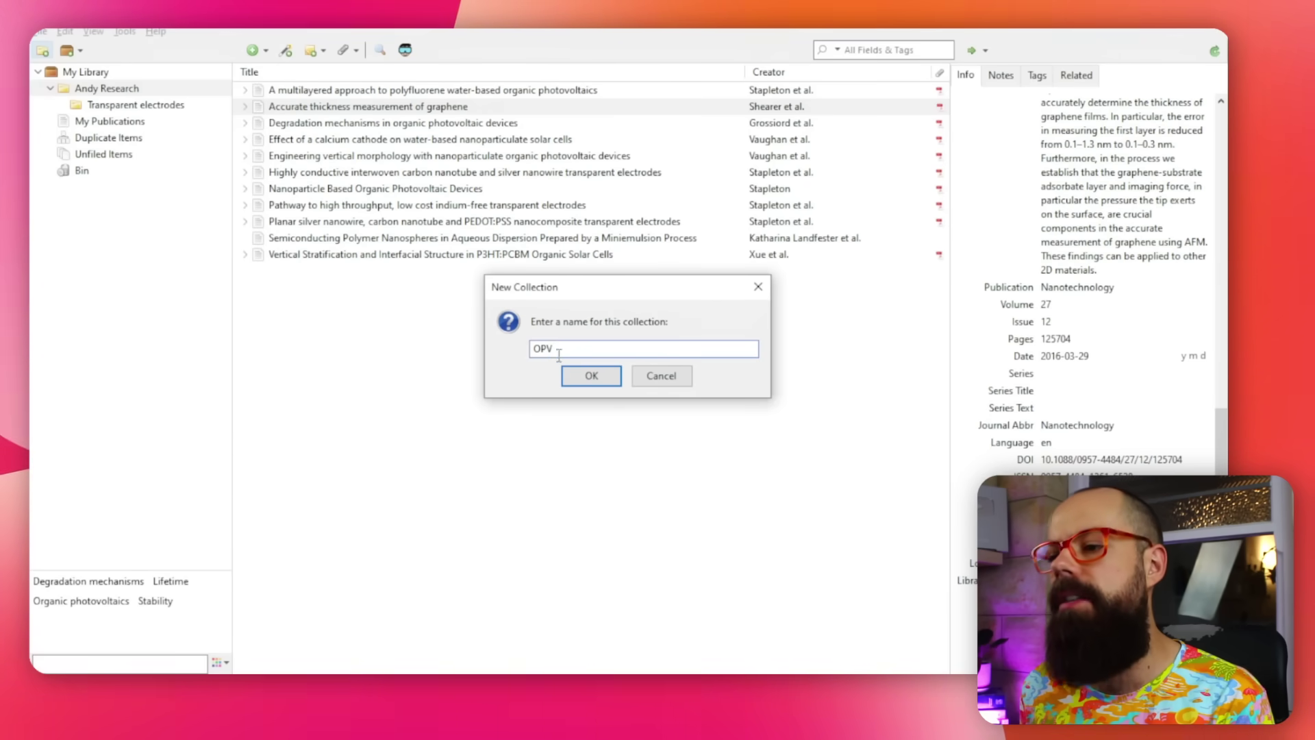
left_click(577, 380)
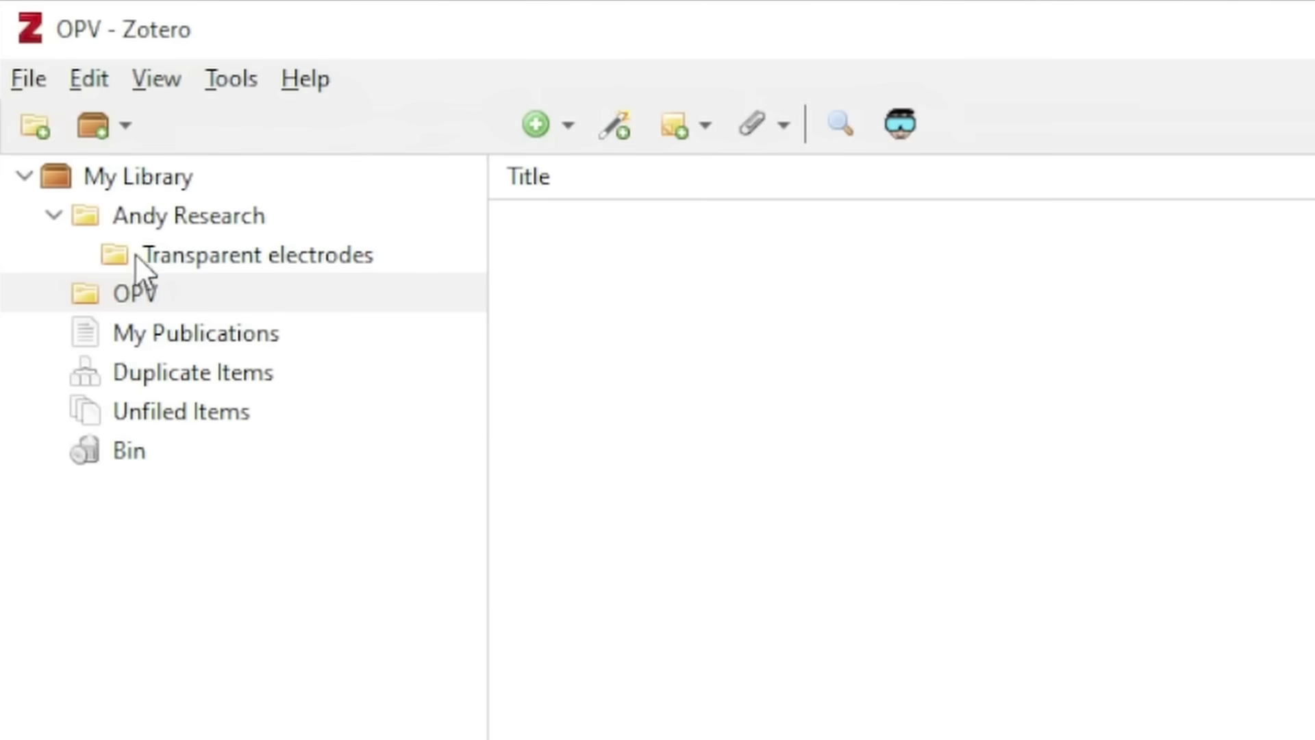
left_click_drag(119, 301, 157, 230)
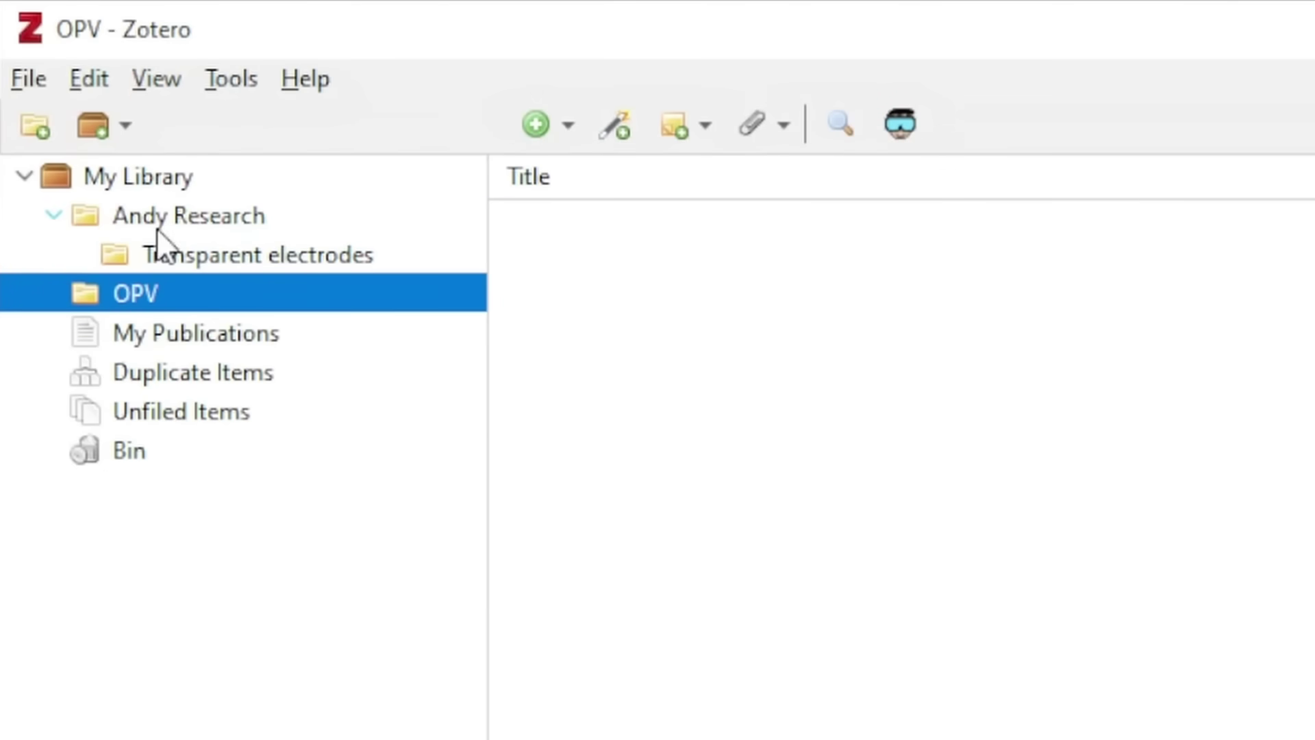
left_click_drag(129, 283, 154, 198)
left_click_drag(133, 301, 147, 220)
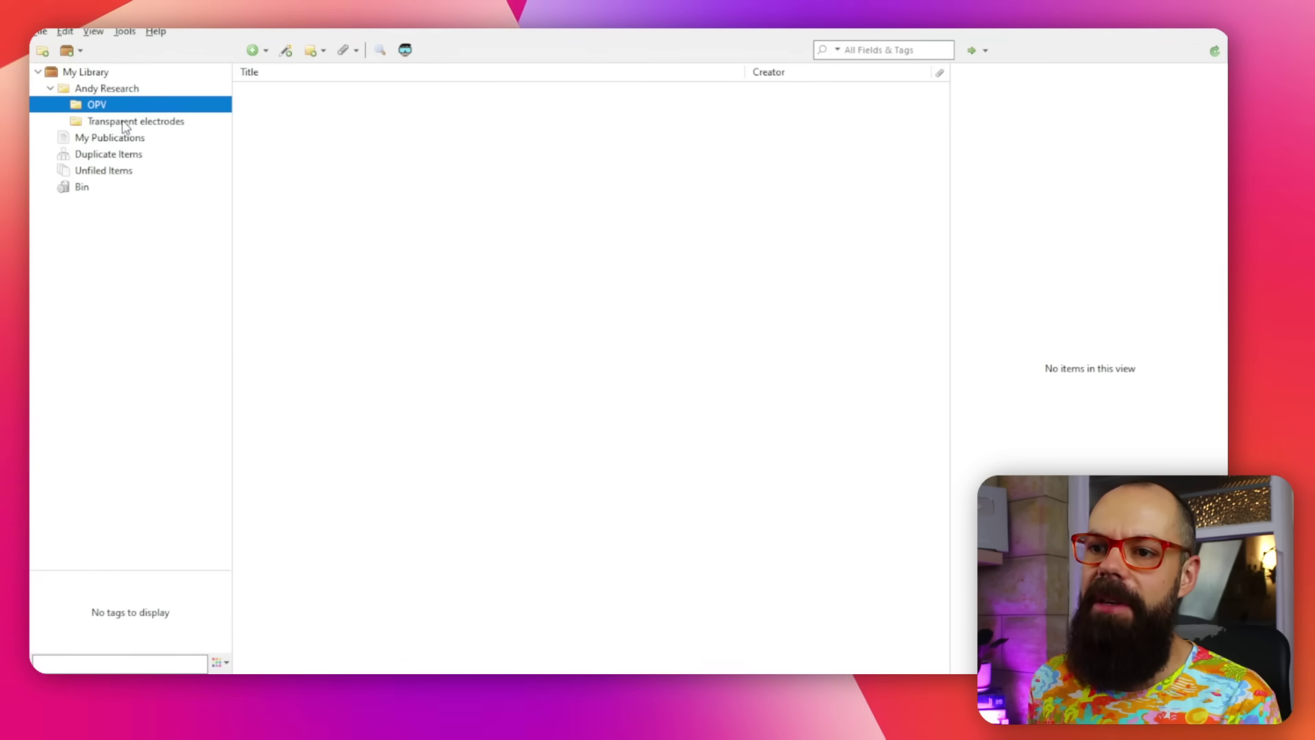
Step: Browse Andy Research, inspect the Degradation mechanisms item, then open the multilayered polyfluorene OPV article
left_click(124, 124)
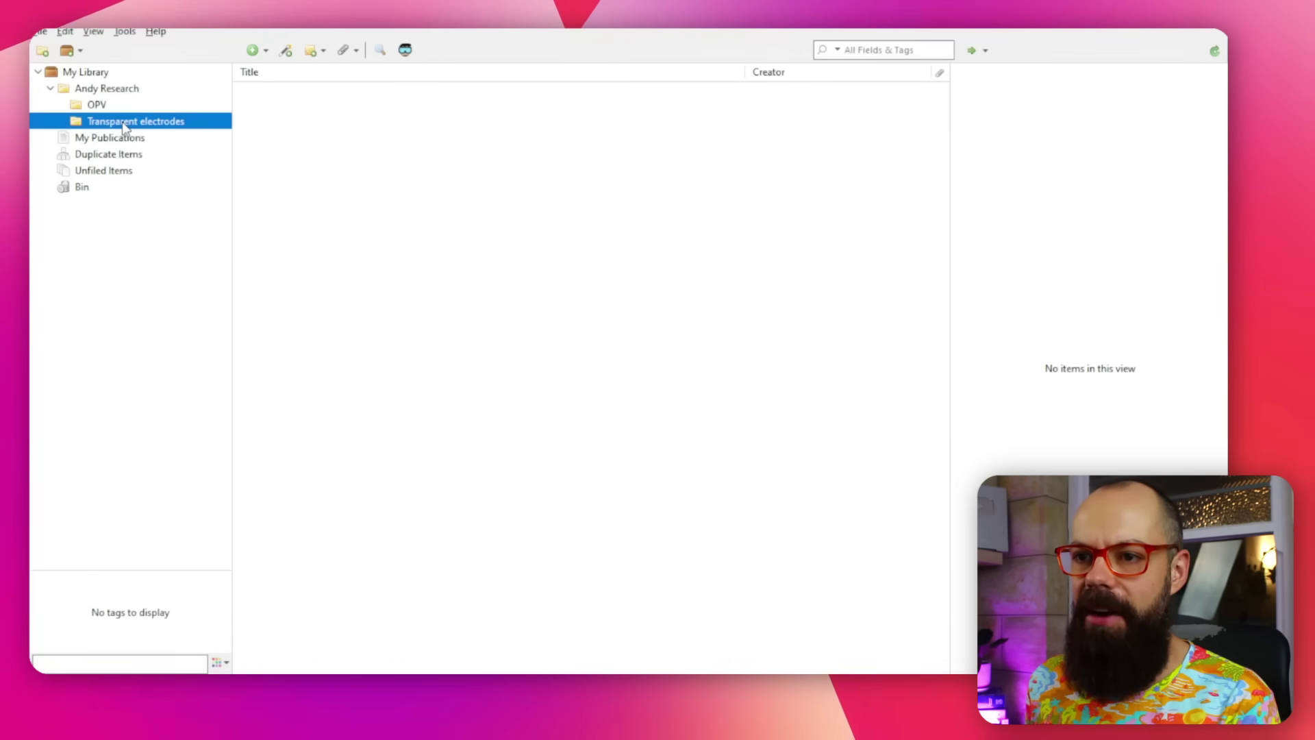
left_click(118, 90)
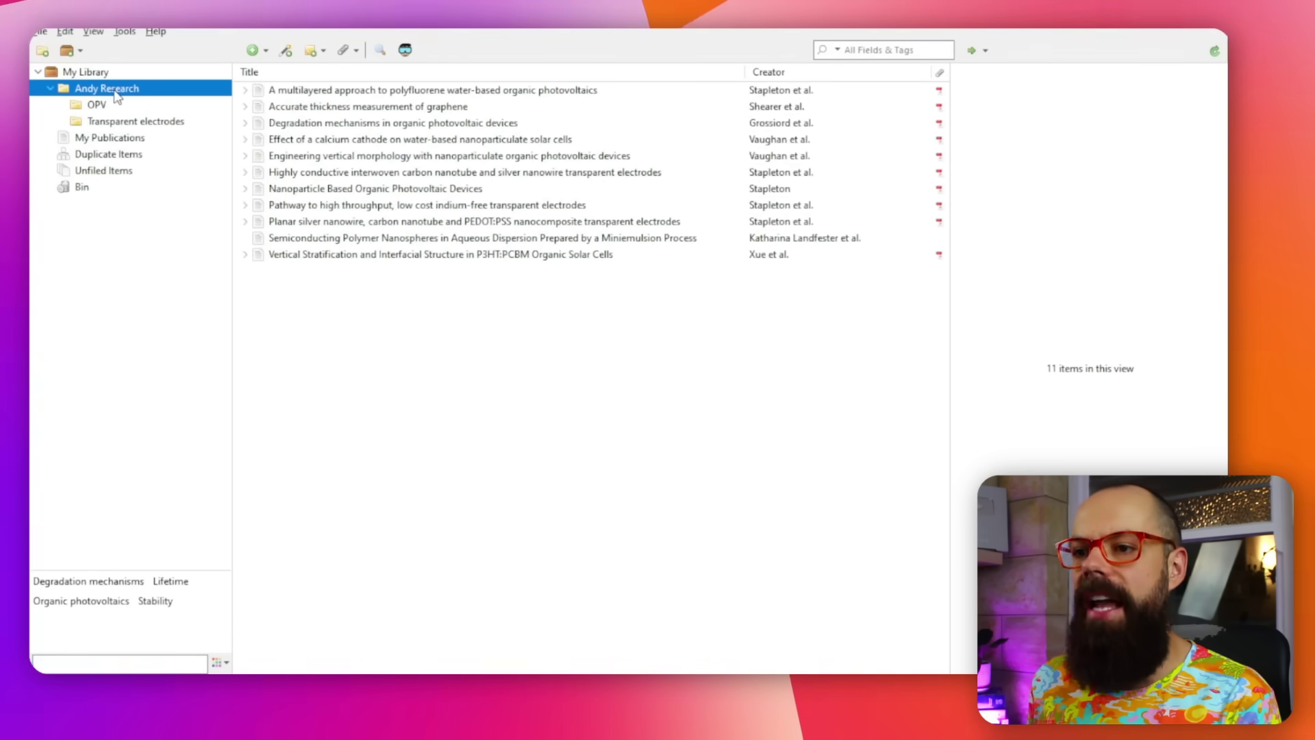
left_click(311, 122)
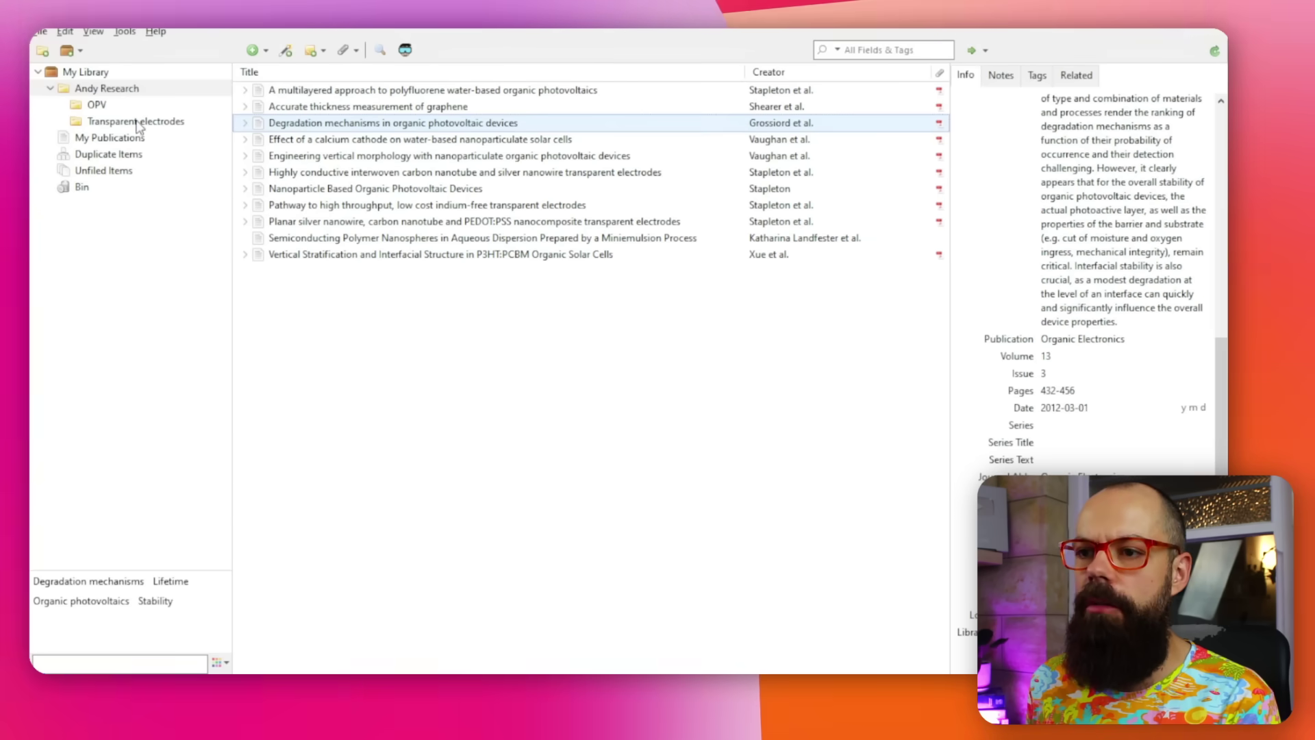
left_click_drag(121, 132, 317, 130)
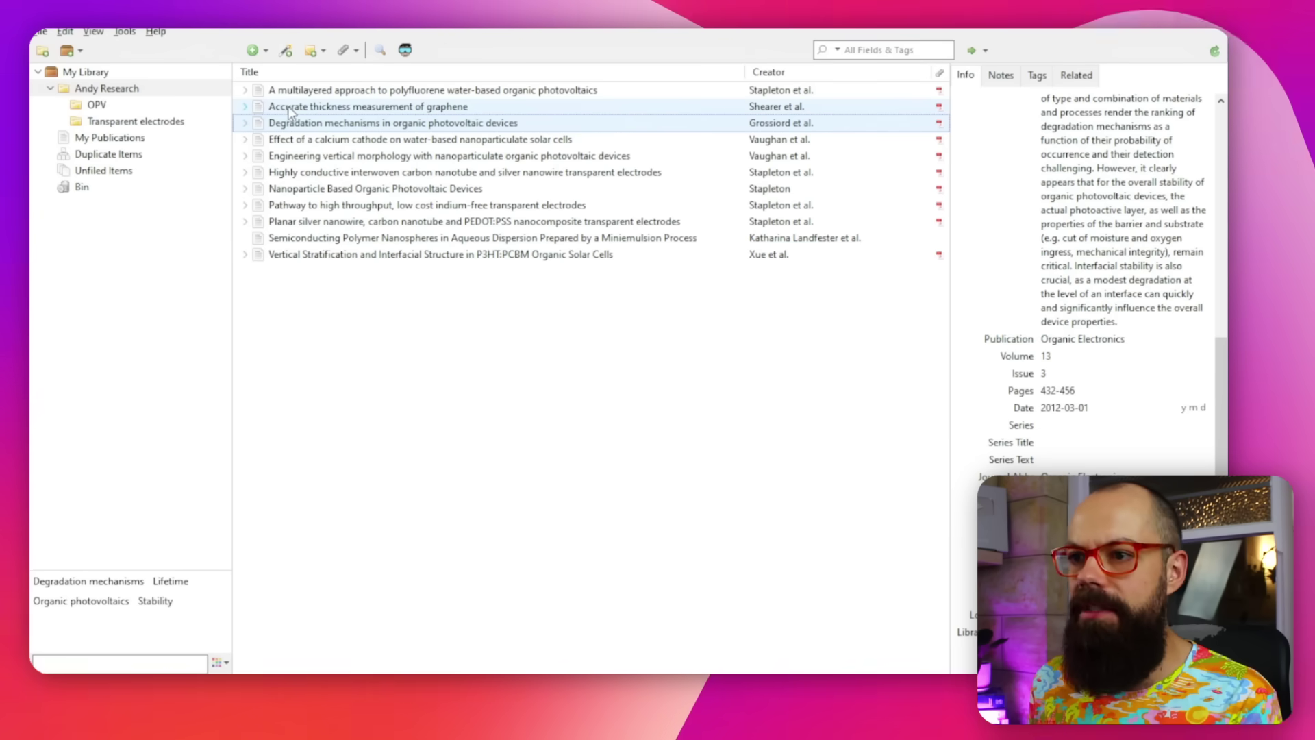
scroll(1096, 357, "down", 1)
scroll(1100, 380, "up", 10)
left_click(1099, 381)
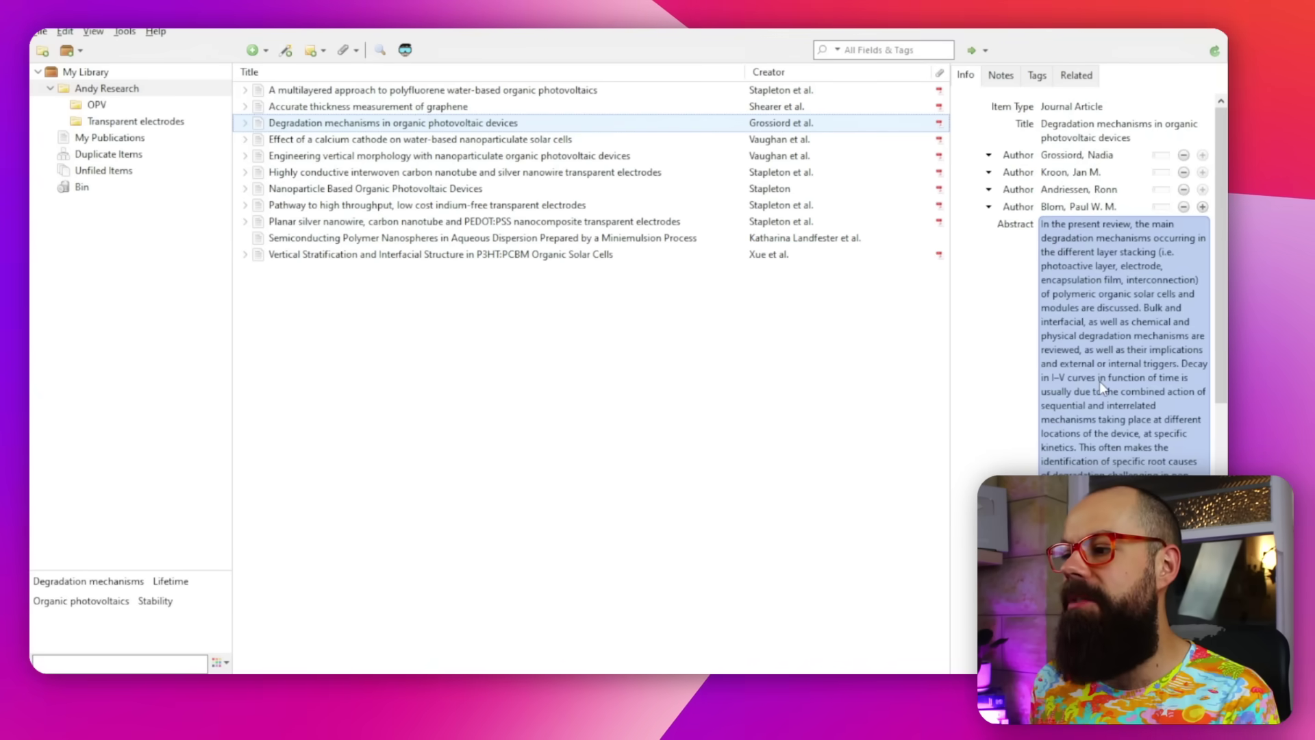
key("Escape")
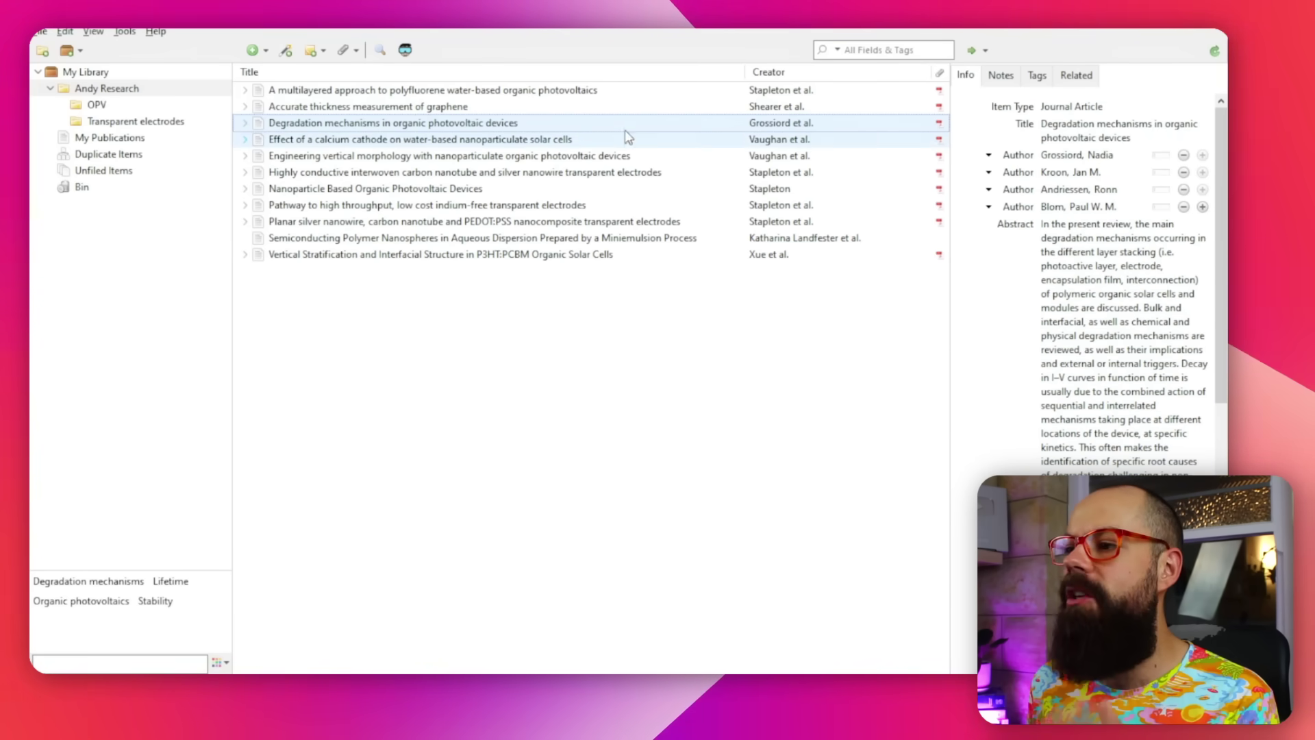
left_click(388, 91)
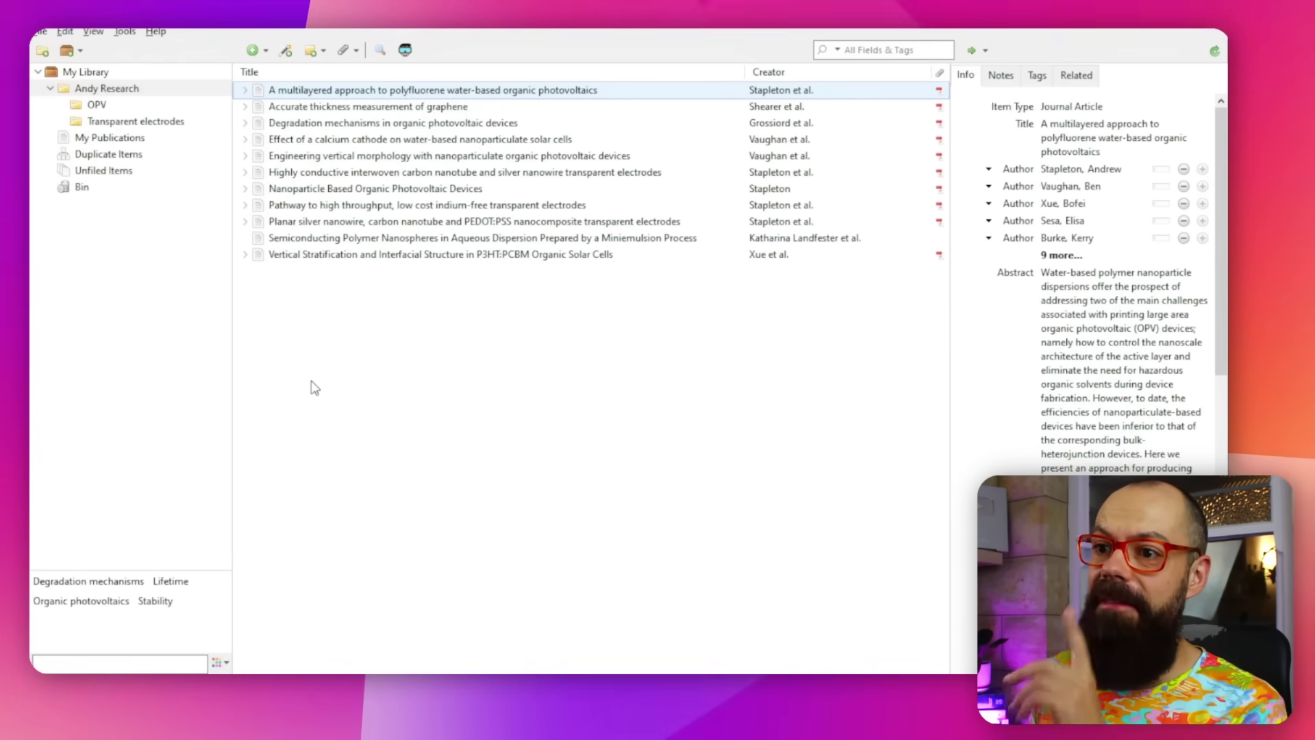
right_click(388, 98)
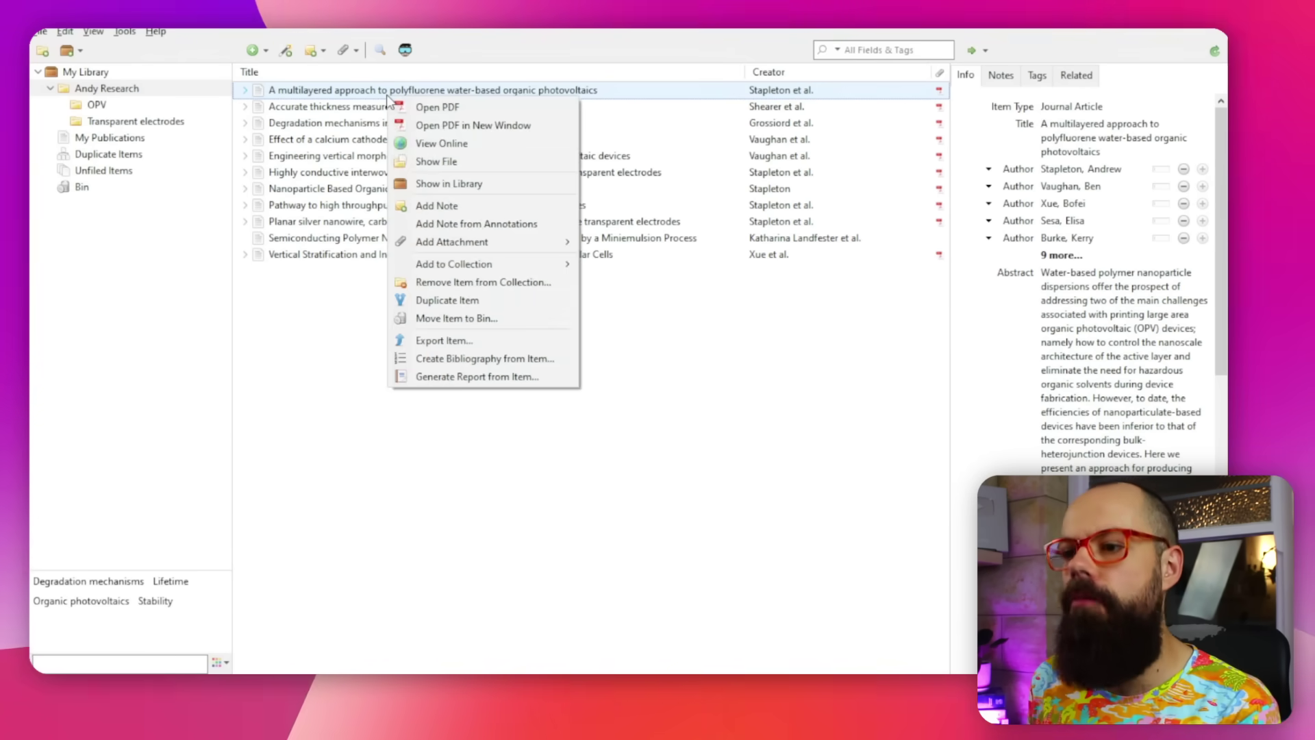
mouse_move(604, 403)
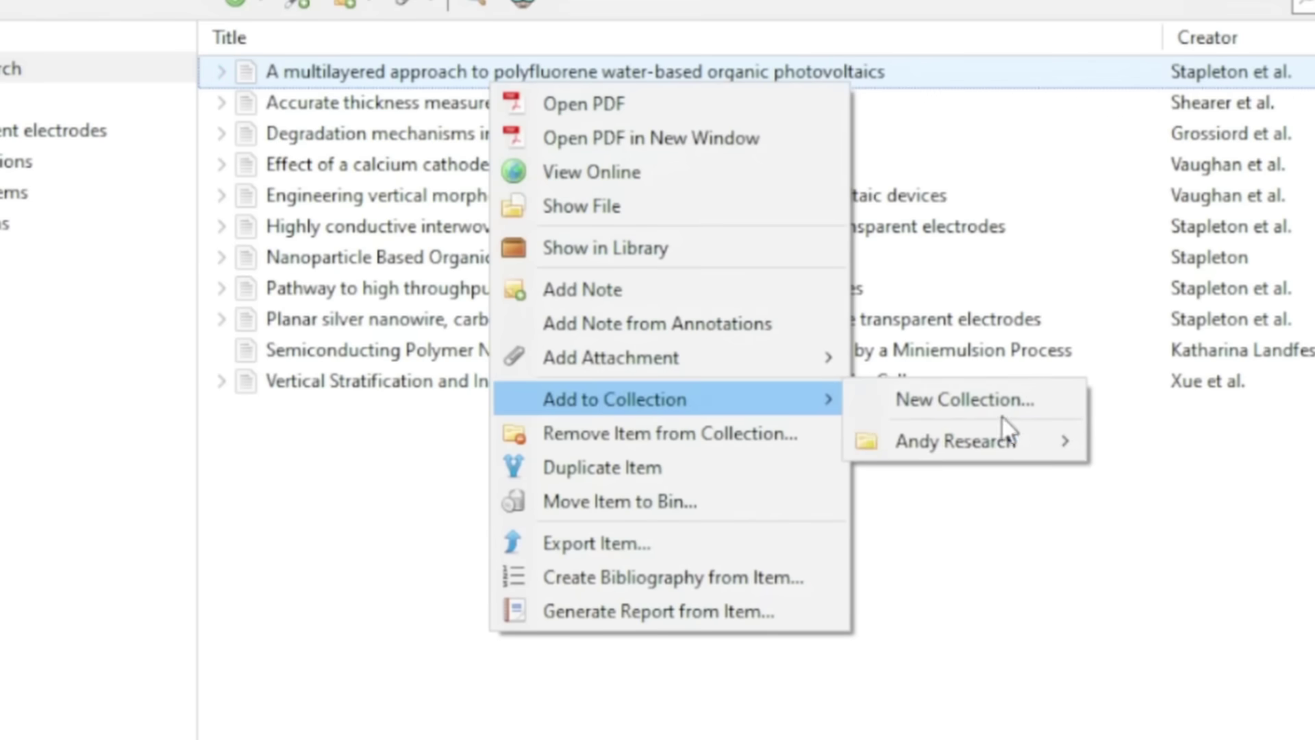
mouse_move(1004, 433)
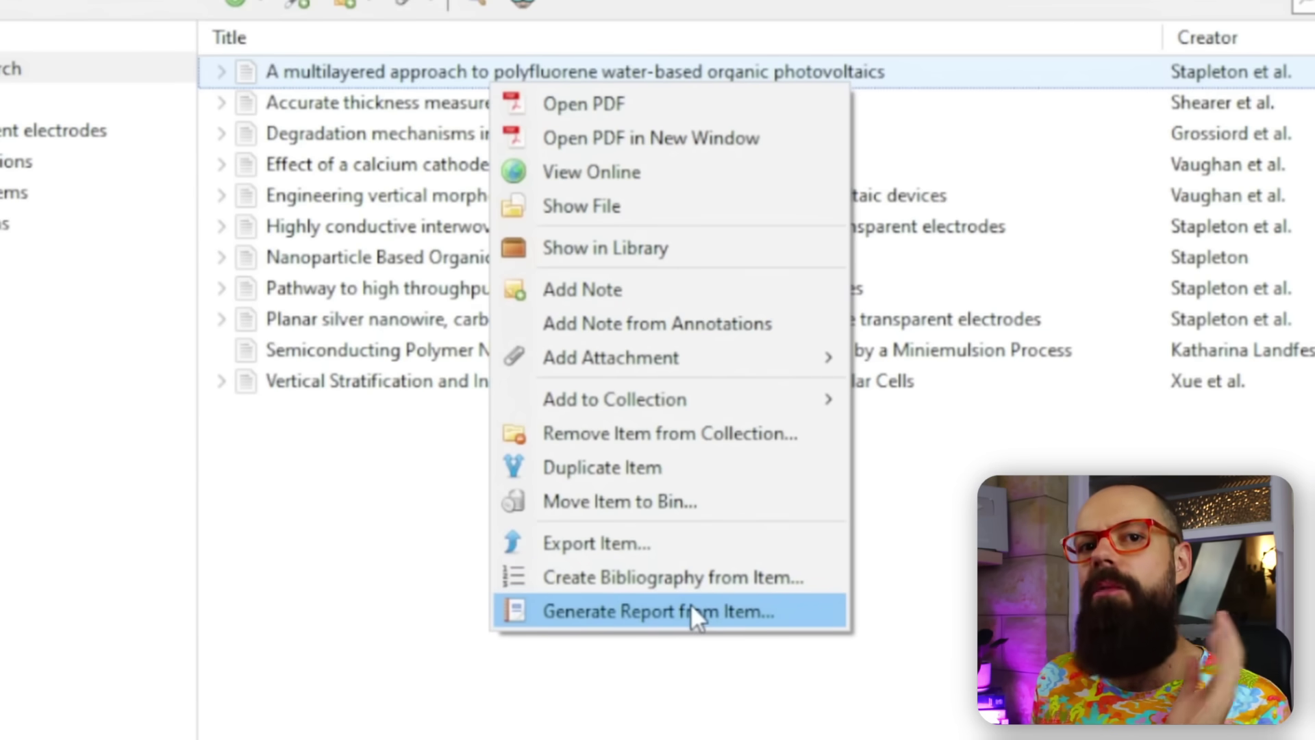
left_click(743, 705)
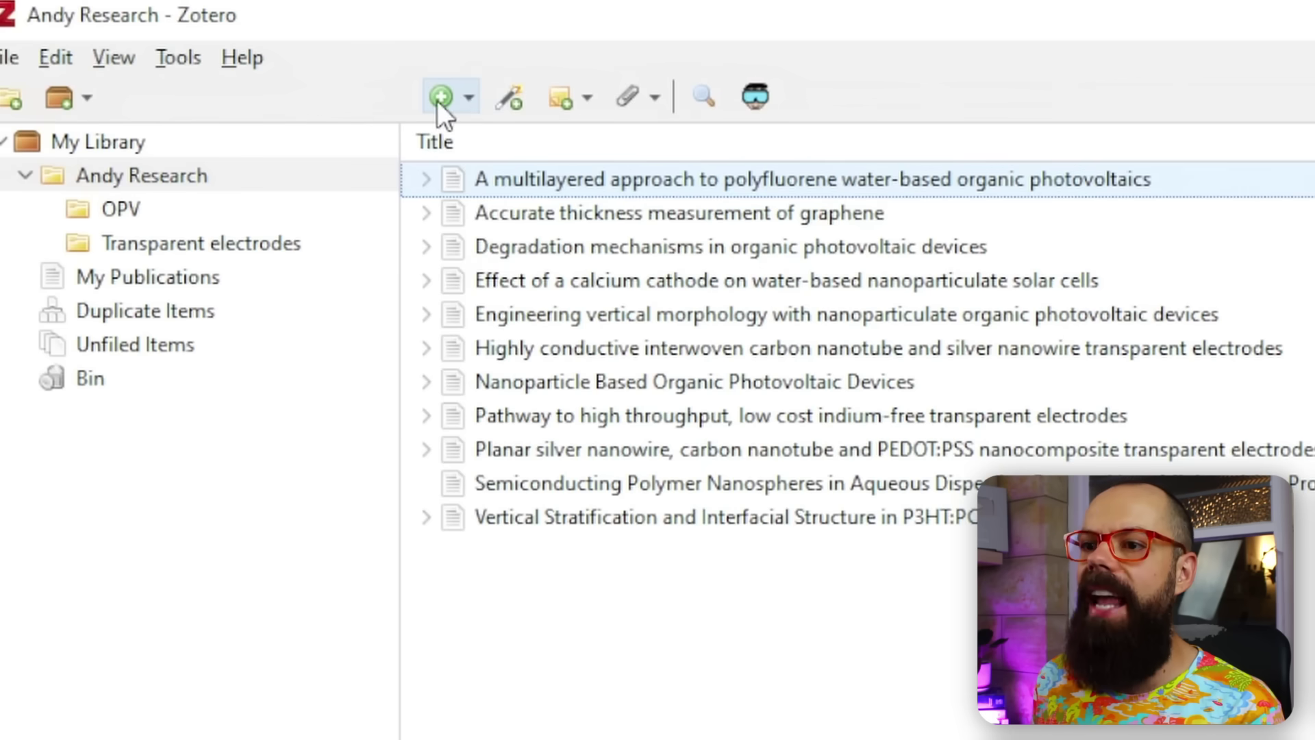
left_click(473, 97)
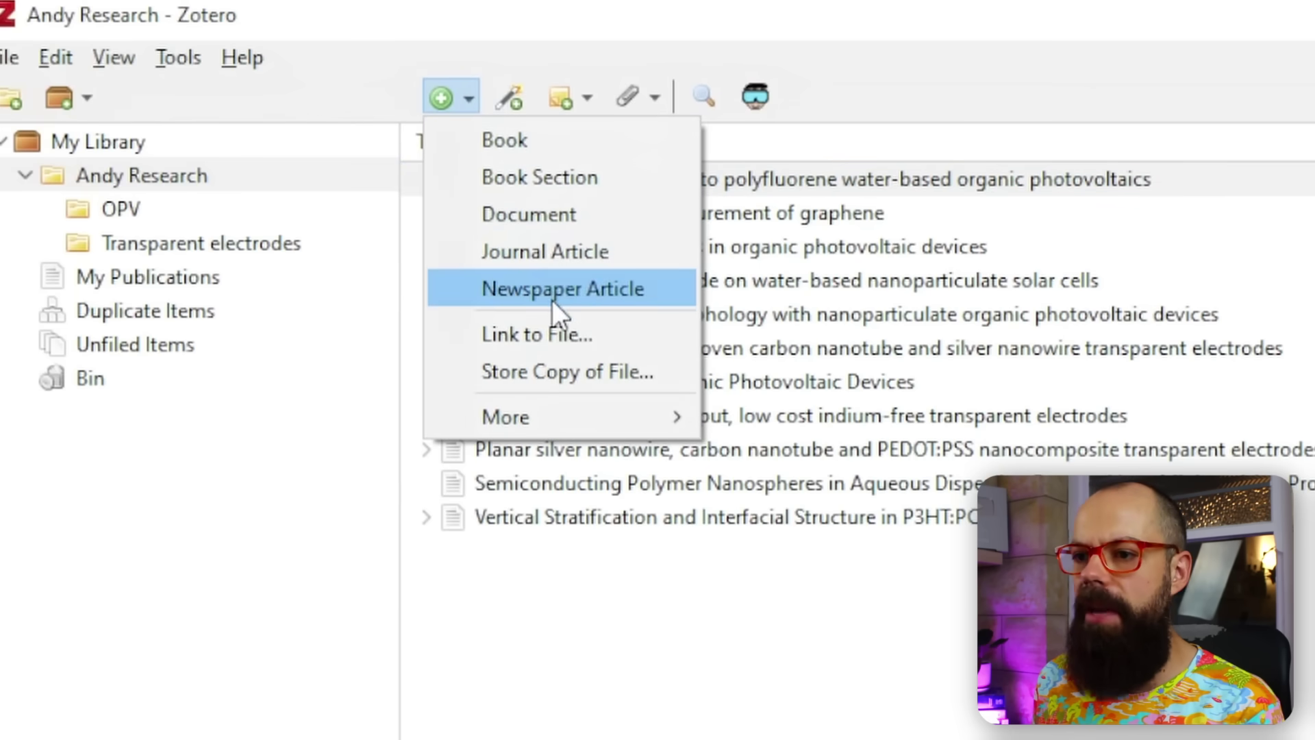
mouse_move(547, 417)
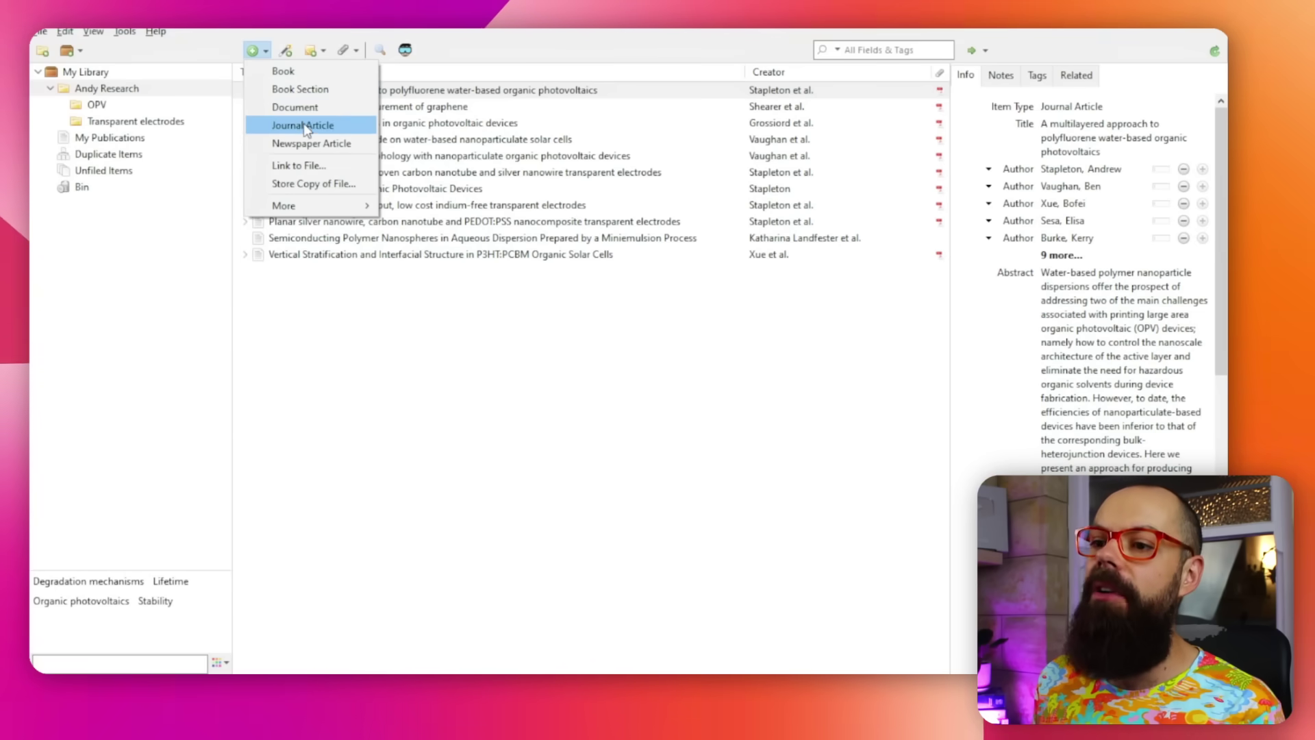
left_click(304, 126)
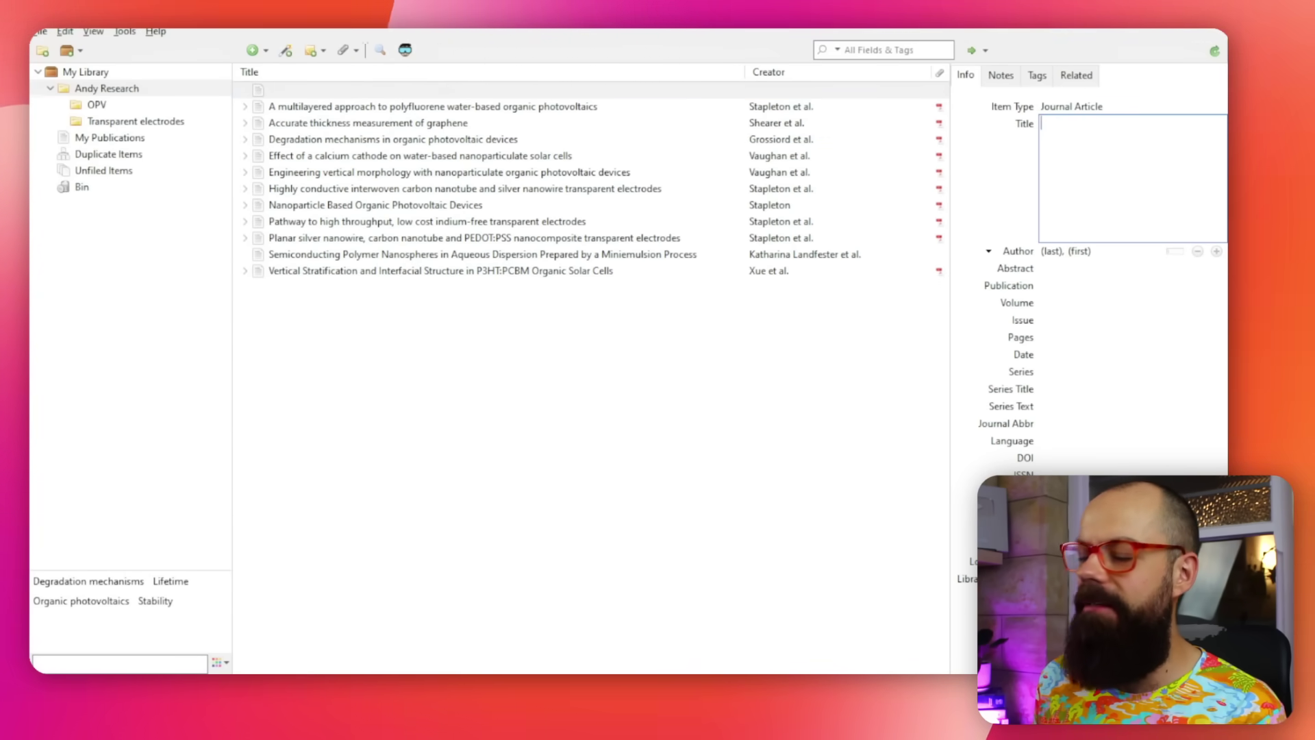
key("Return")
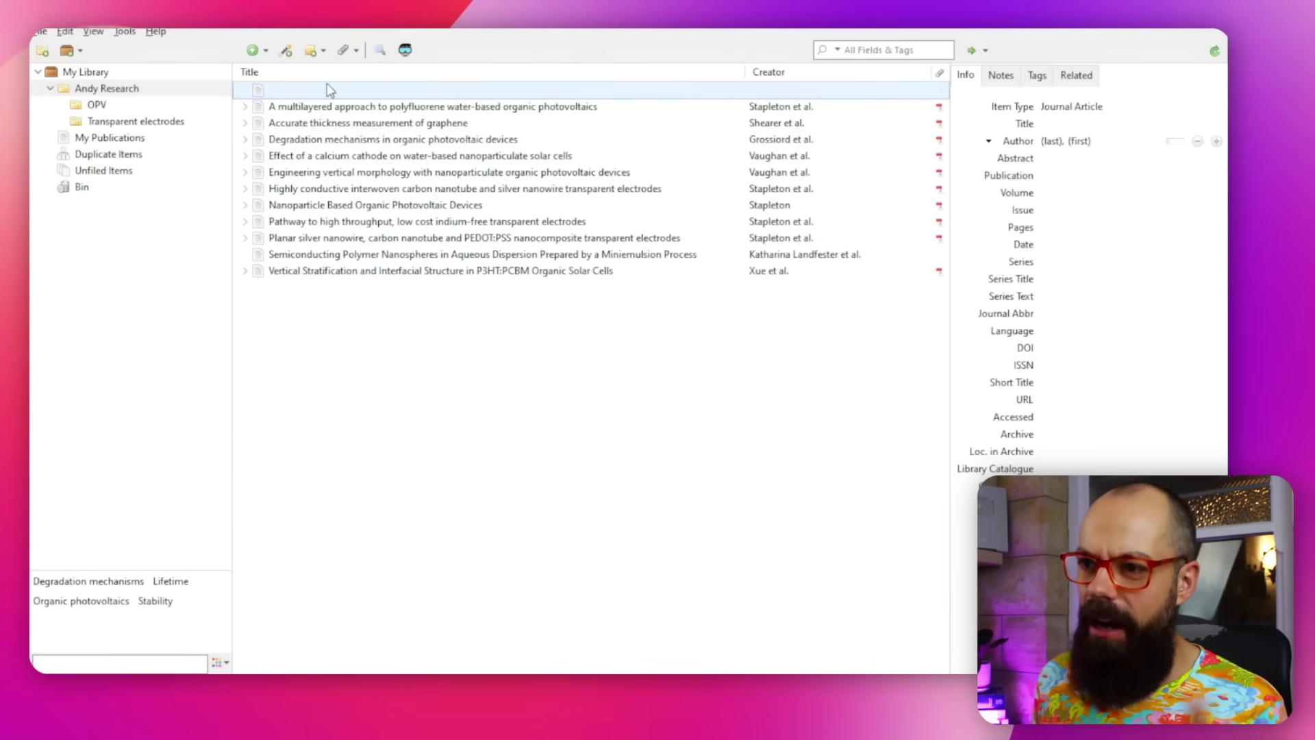
key("Delete")
left_click(594, 370)
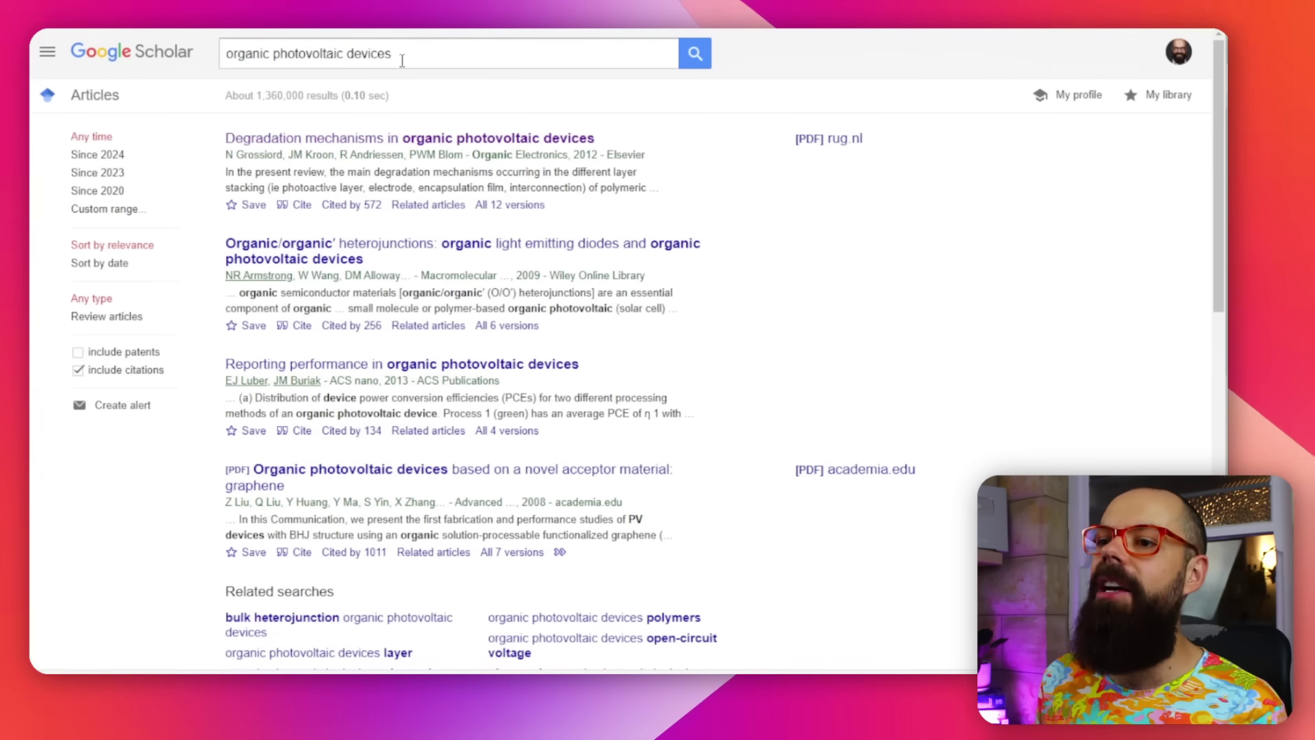
Step: On the Google Scholar tab, select the 'organic photovoltaic devices' query and dismiss the suggestions
left_click(377, 60)
left_click_drag(392, 54, 223, 56)
left_click(1041, 299)
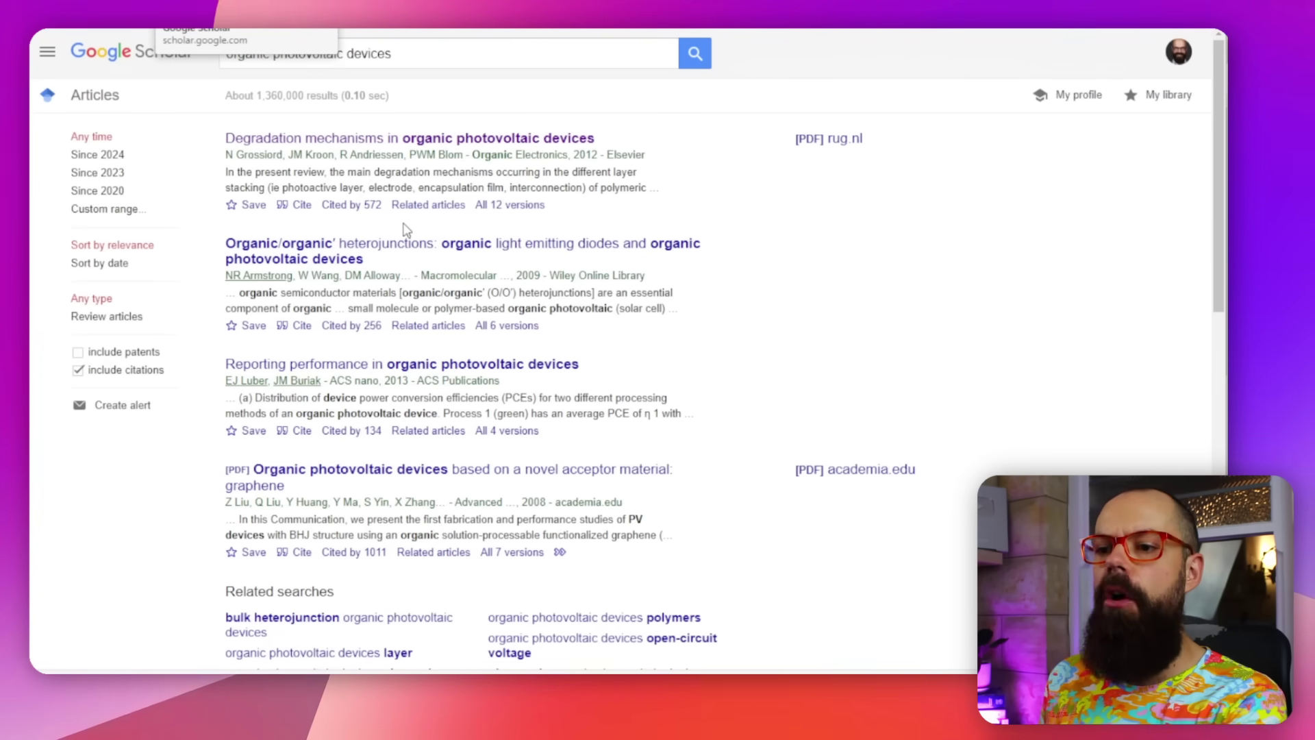
scroll(406, 229, "down", 3)
scroll(966, 61, "up", 3)
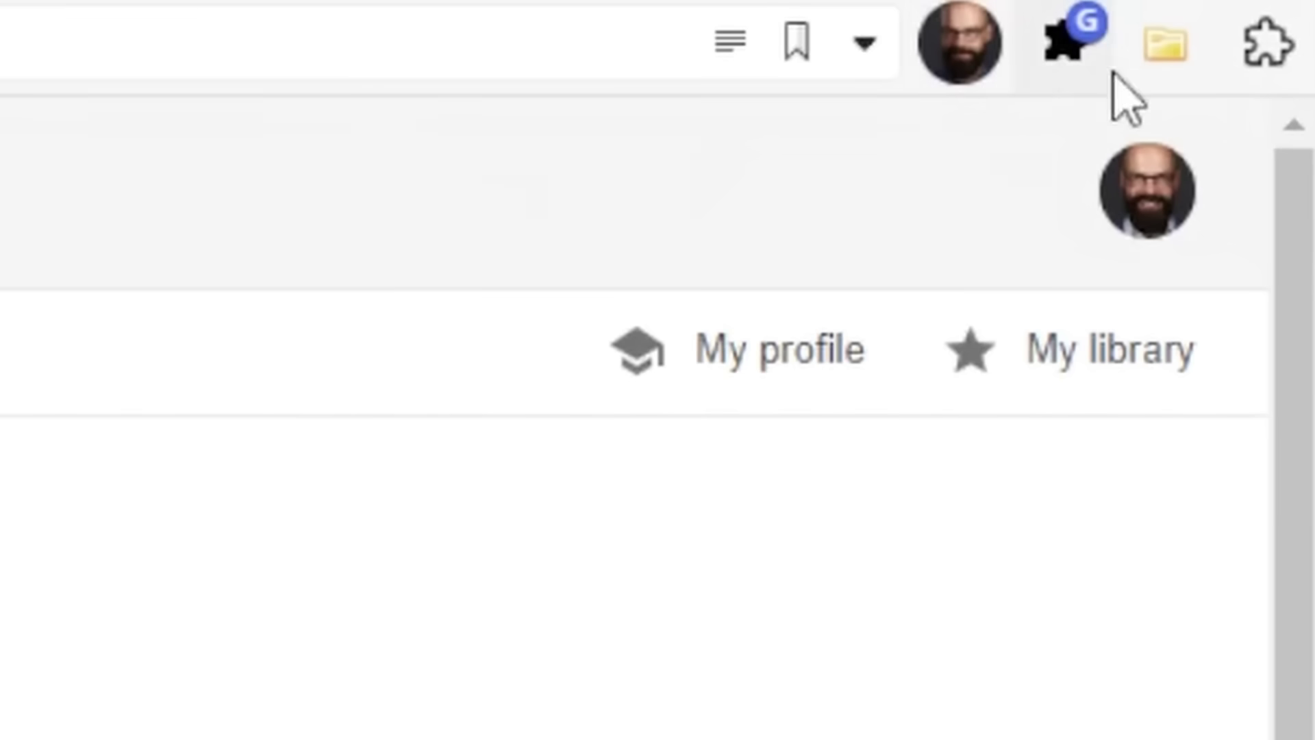
left_click(1173, 49)
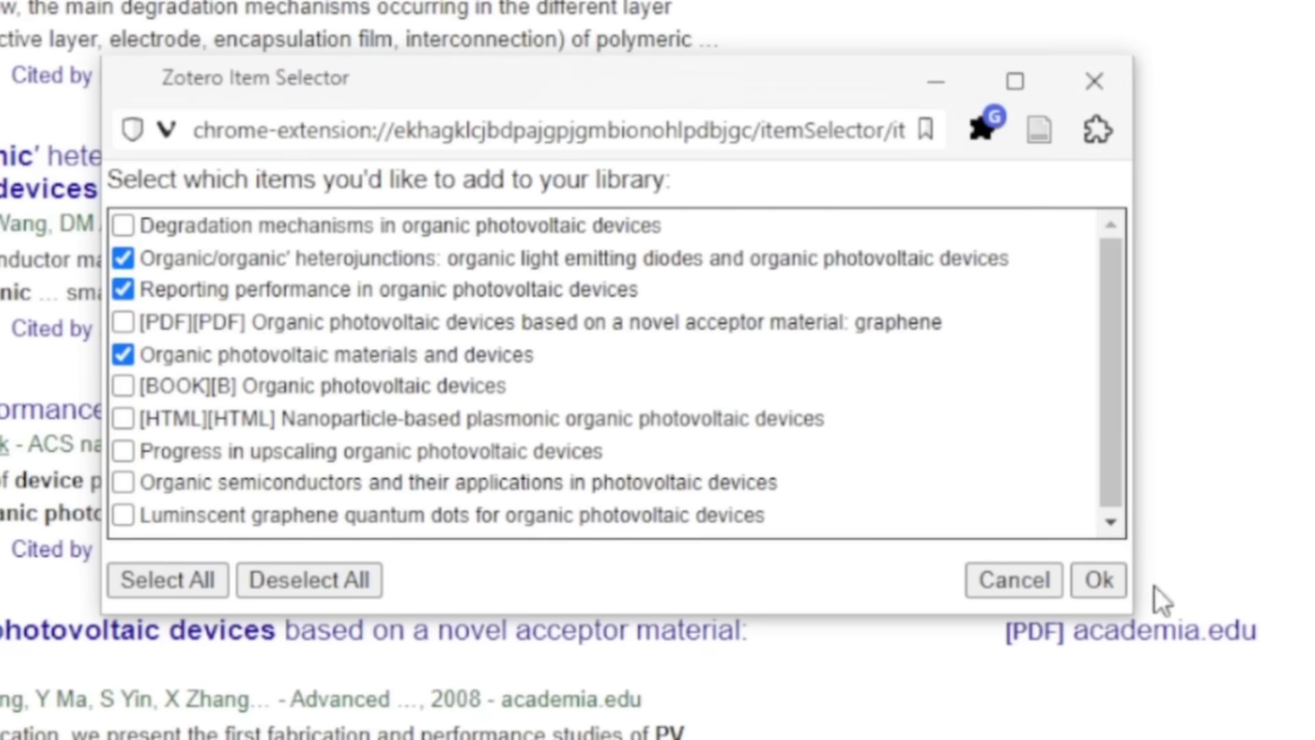
left_click(1102, 580)
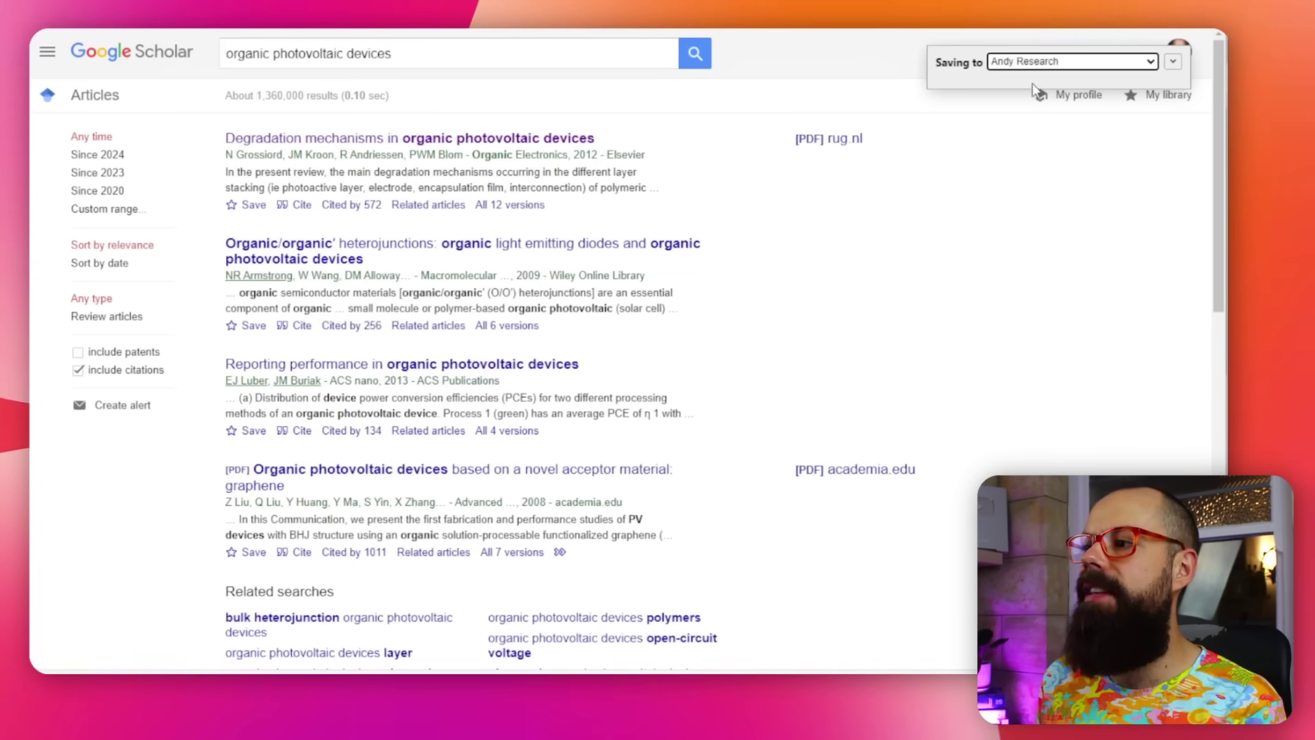
left_click(1045, 63)
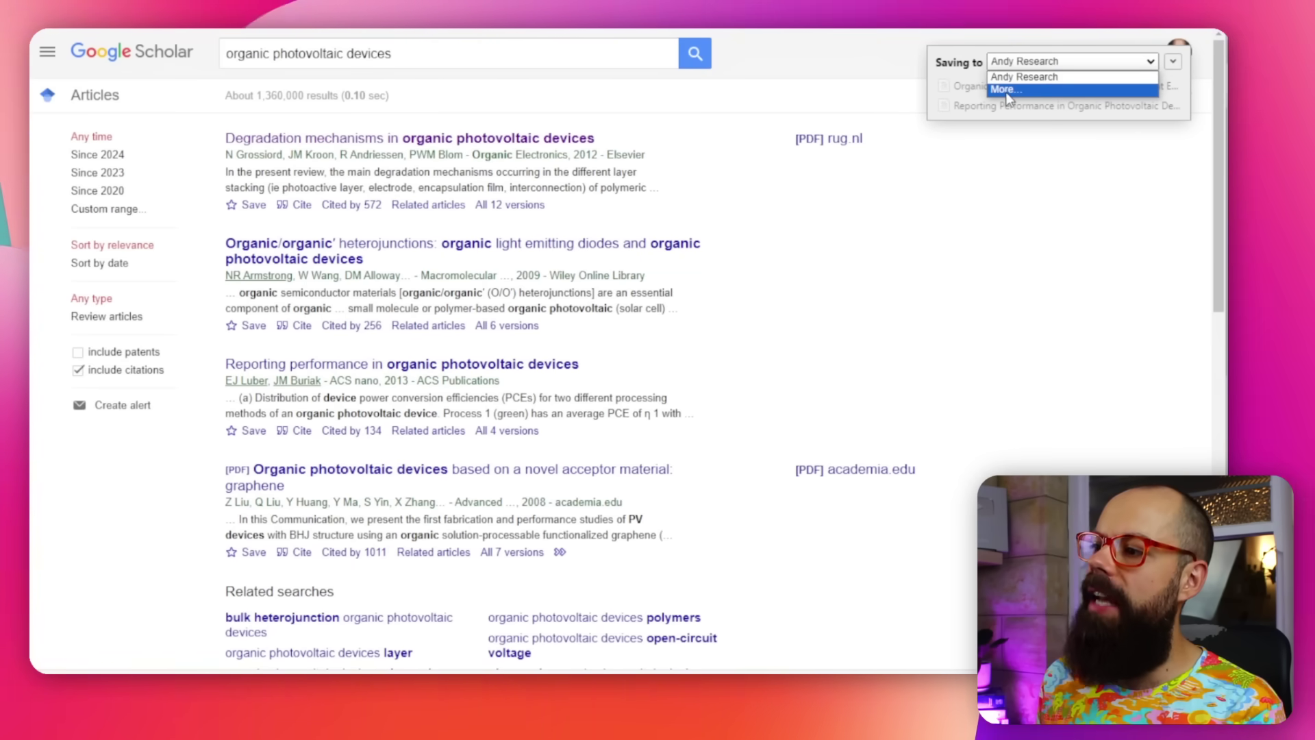
left_click(965, 84)
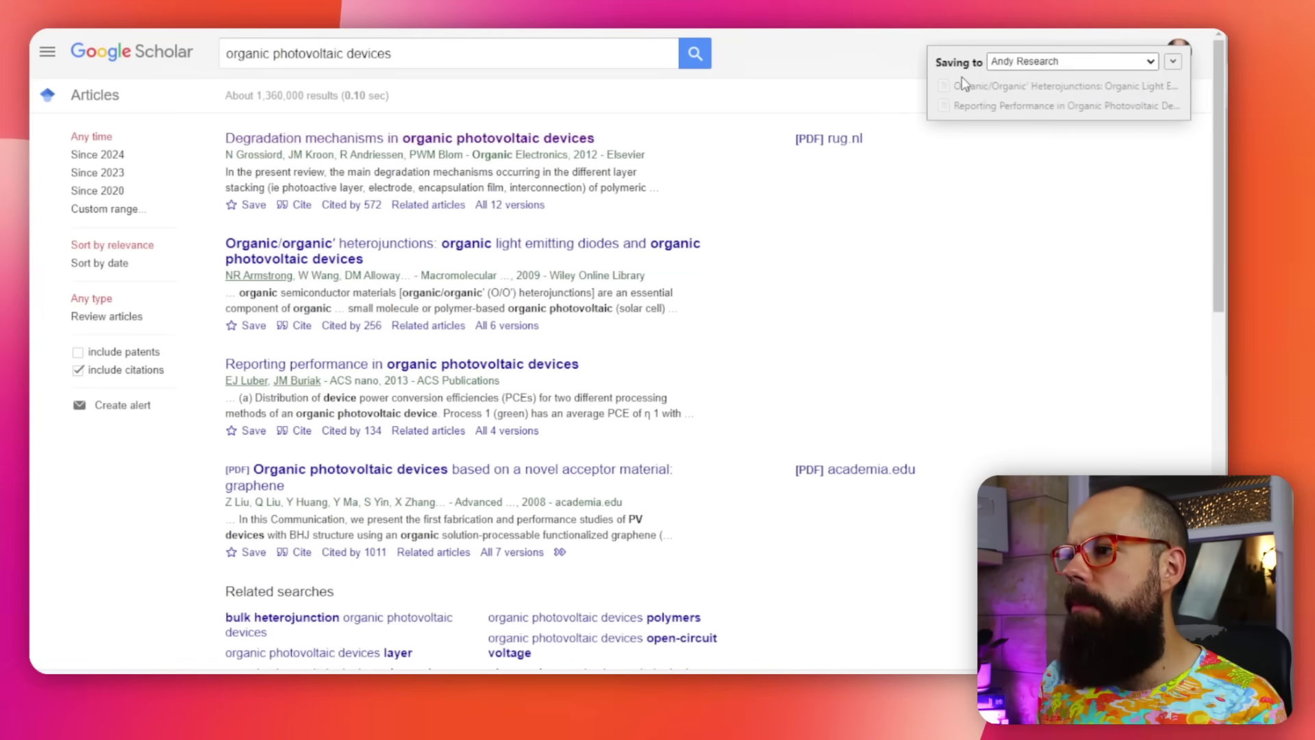
left_click_drag(959, 86, 971, 135)
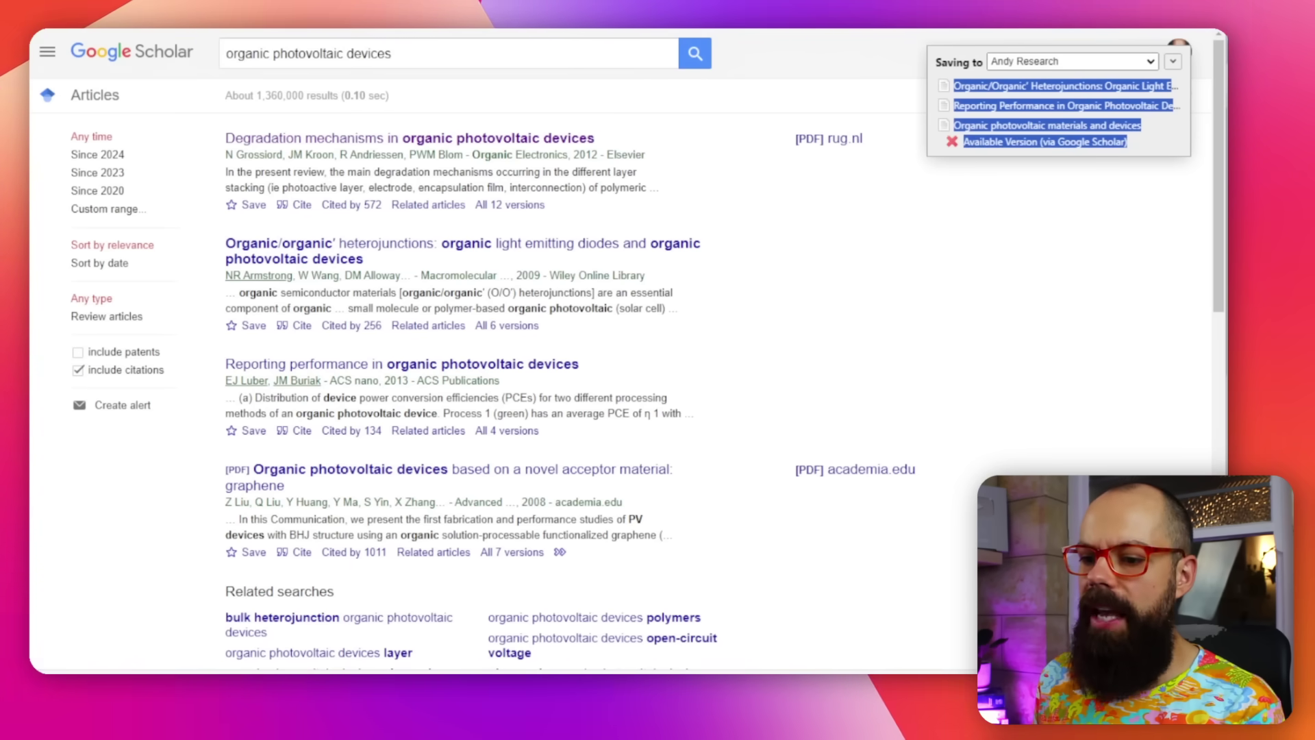
key("alt+Tab")
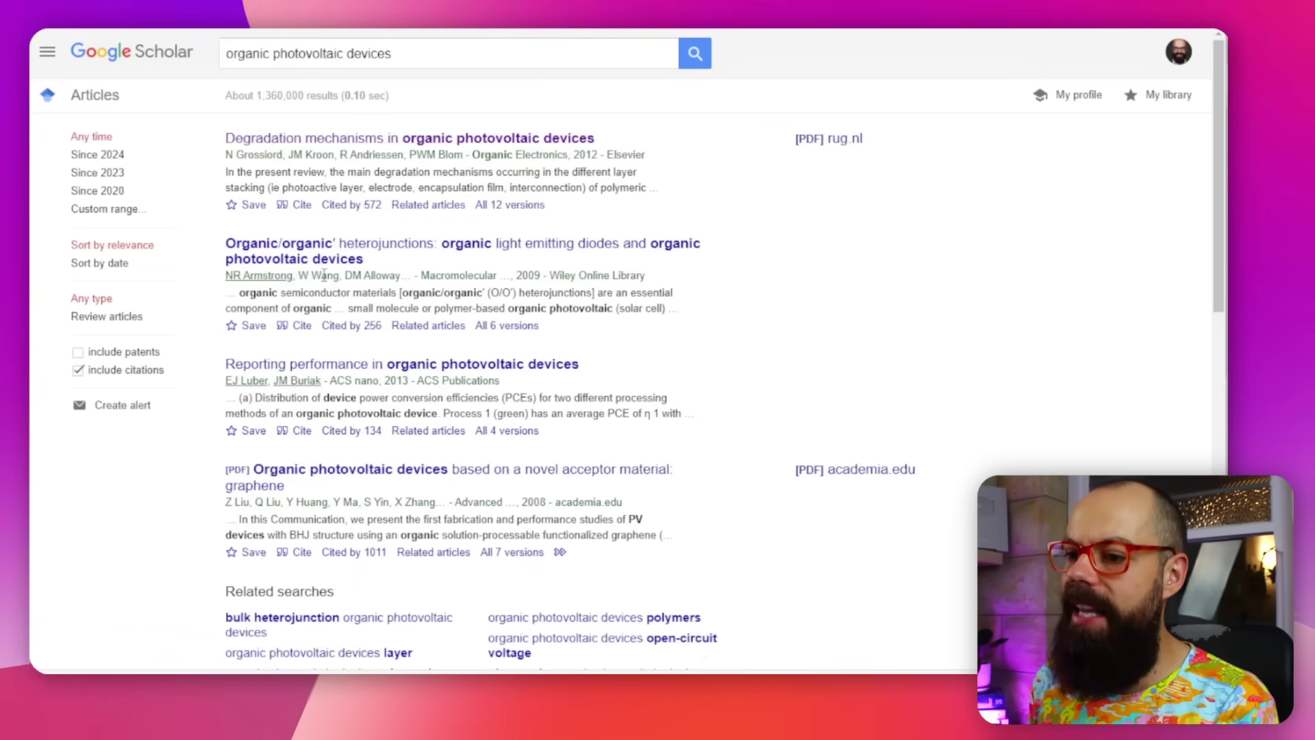
Step: Open the graphene acceptor paper's academia.edu PDF and save it via Zotero Connector into Andy Research > OPV
scroll(354, 331, "down", 3)
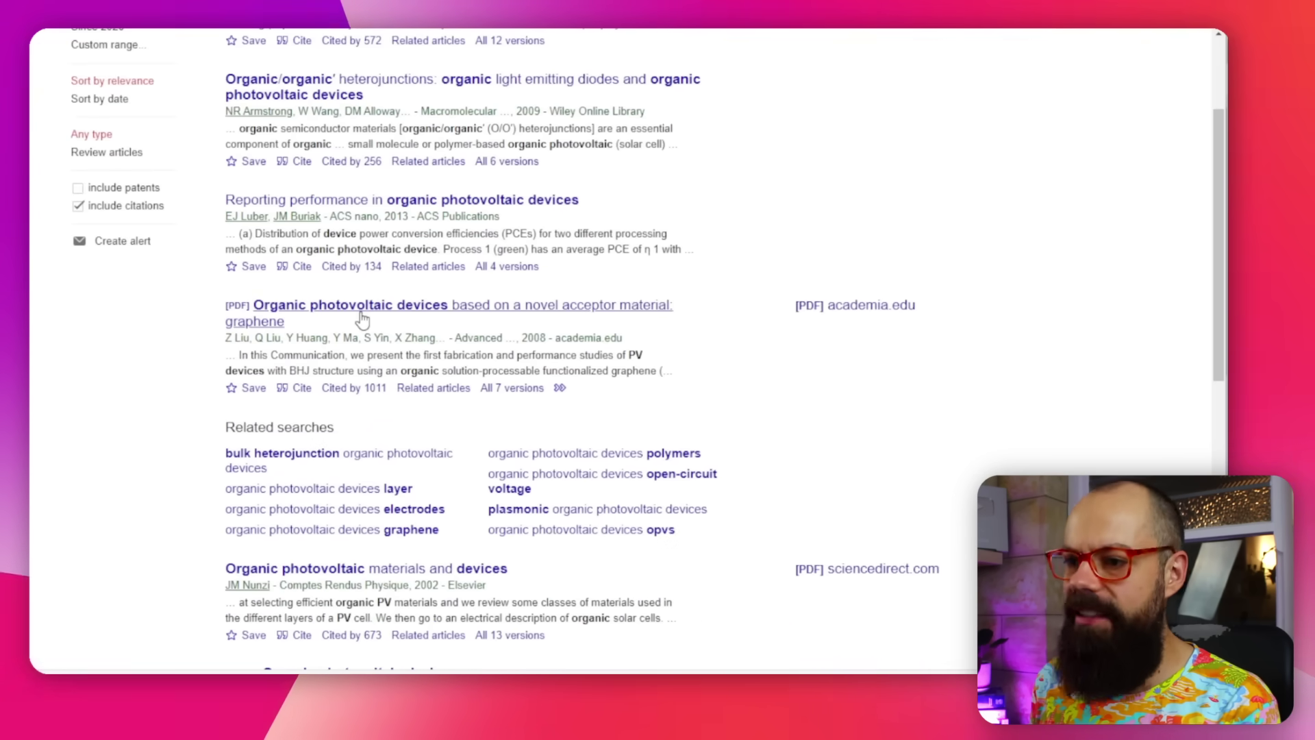
left_click(361, 318)
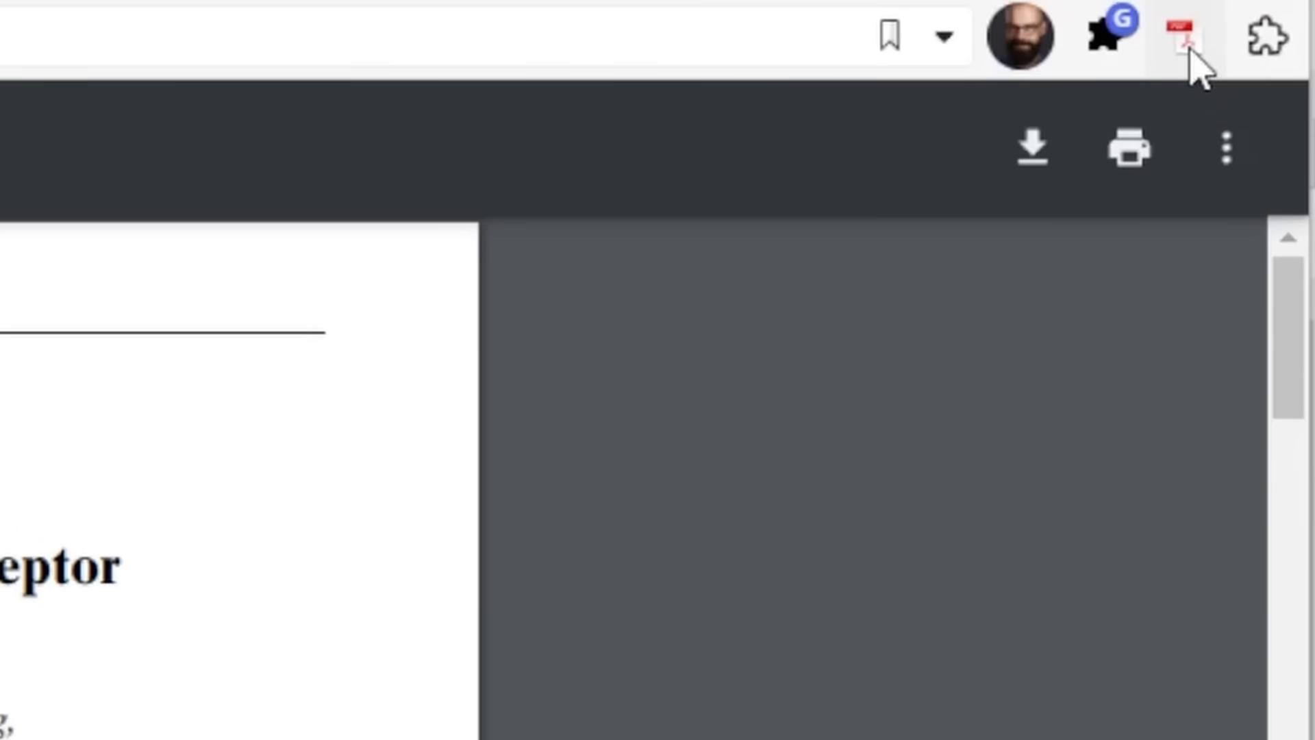
left_click(1181, 38)
left_click(1004, 202)
left_click(960, 265)
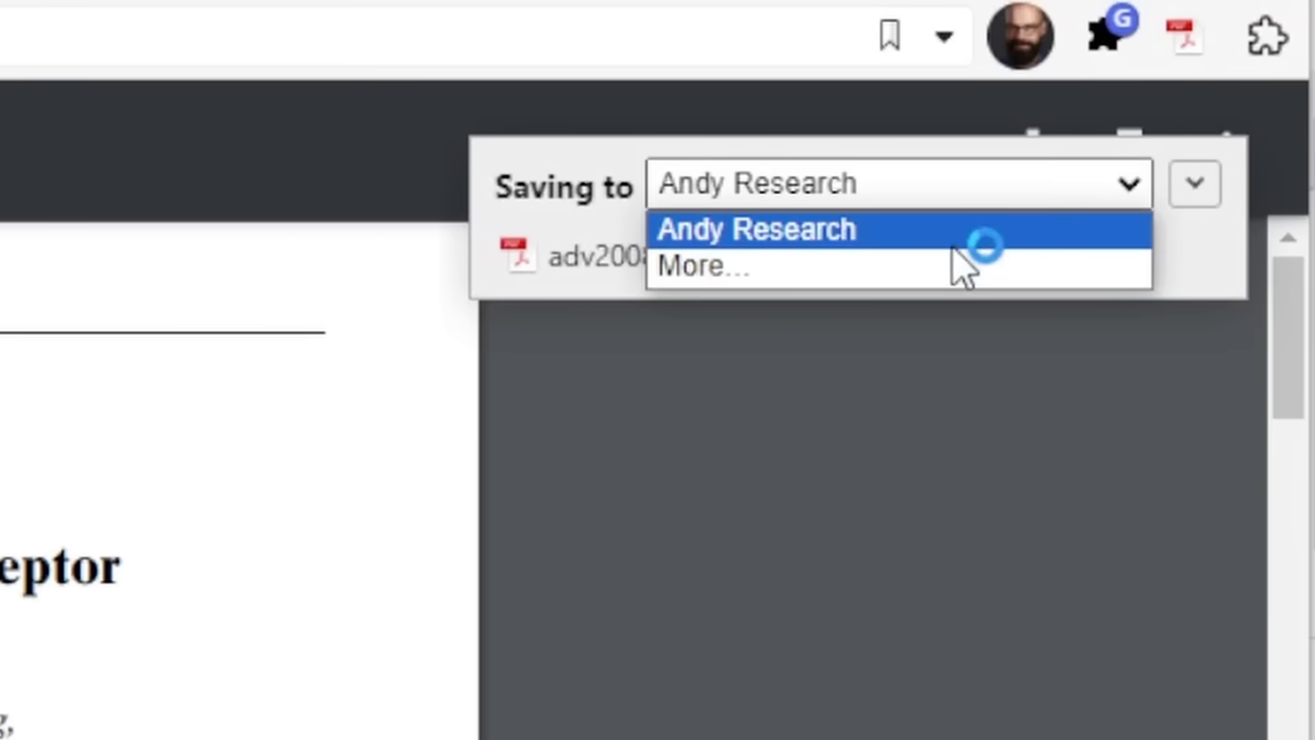
left_click(564, 312)
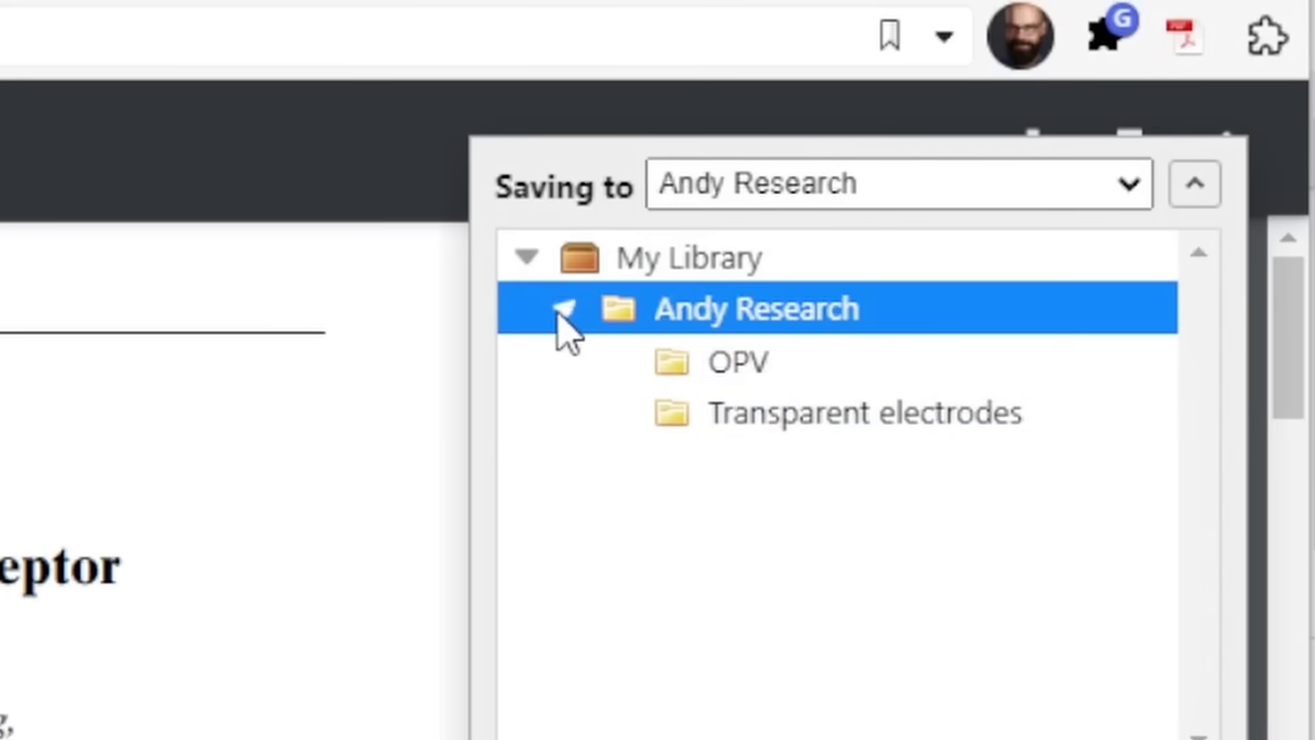
left_click(753, 383)
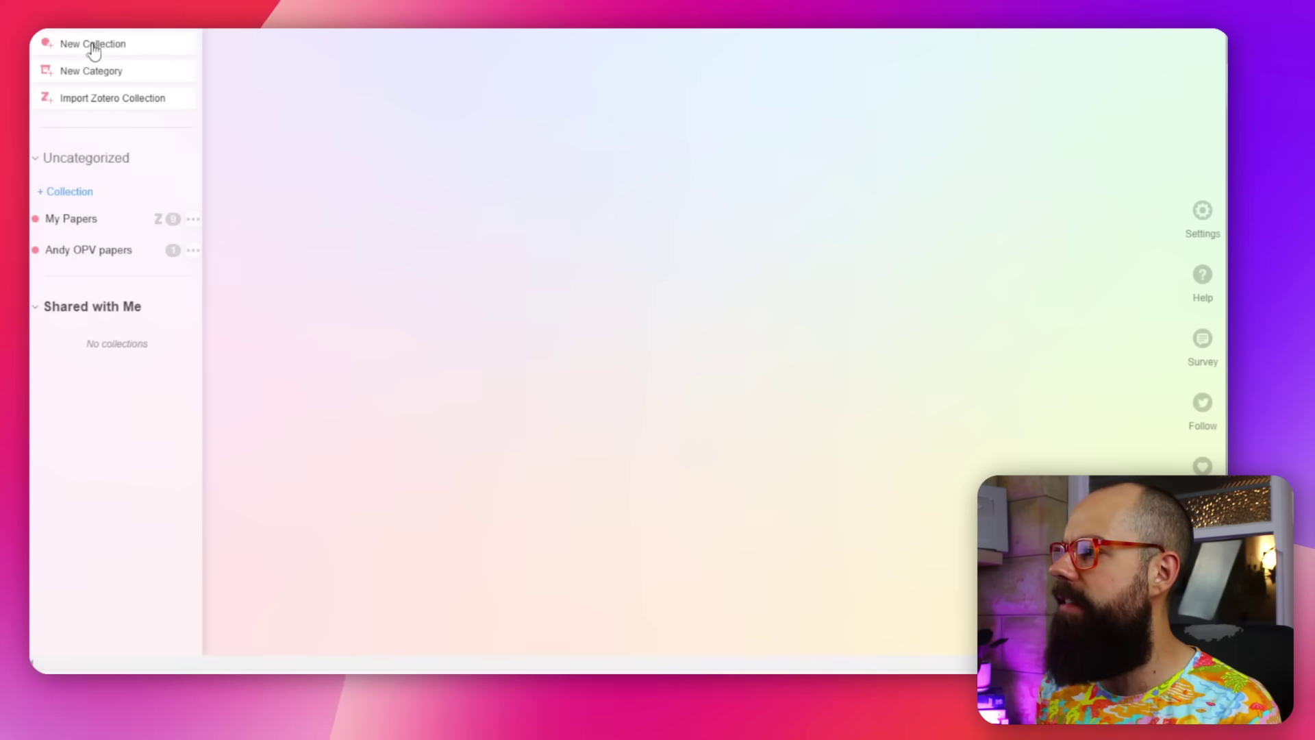
Step: Import the OPV collection from Zotero and start syncing it, confirming the collection-name prompt
left_click(98, 98)
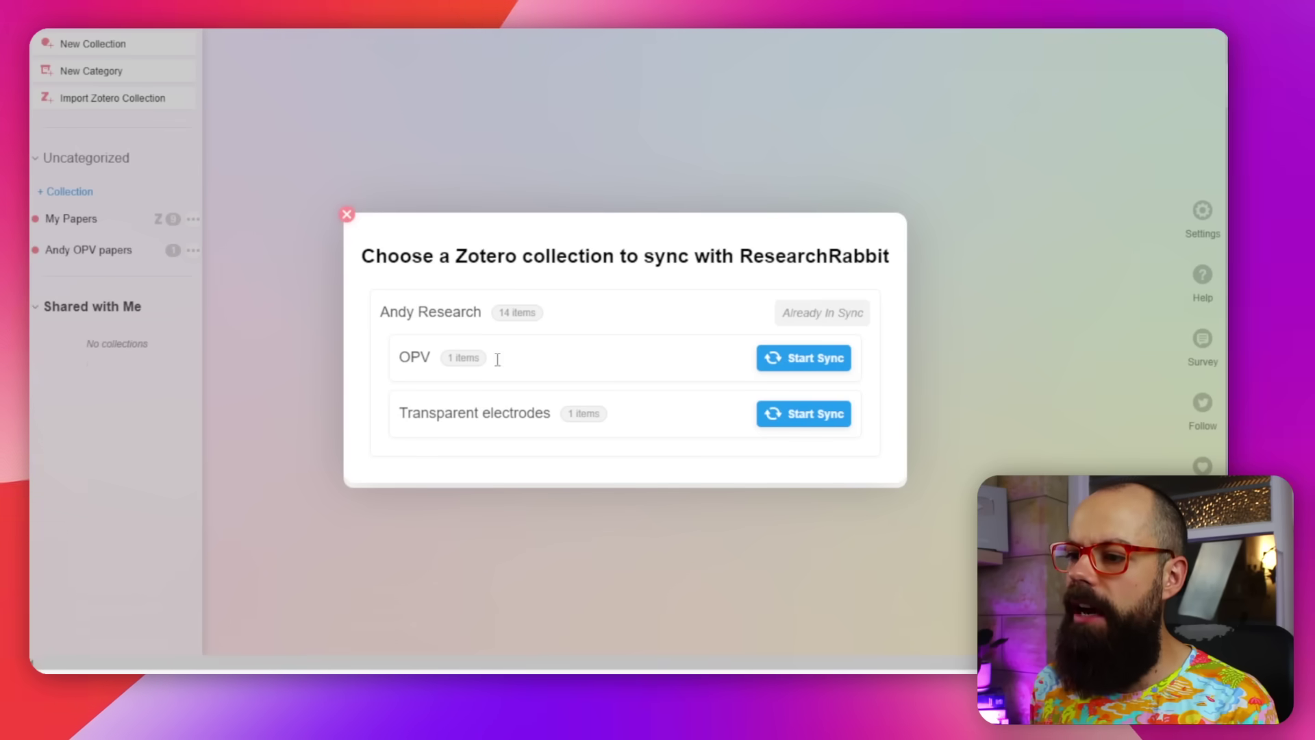
left_click(847, 361)
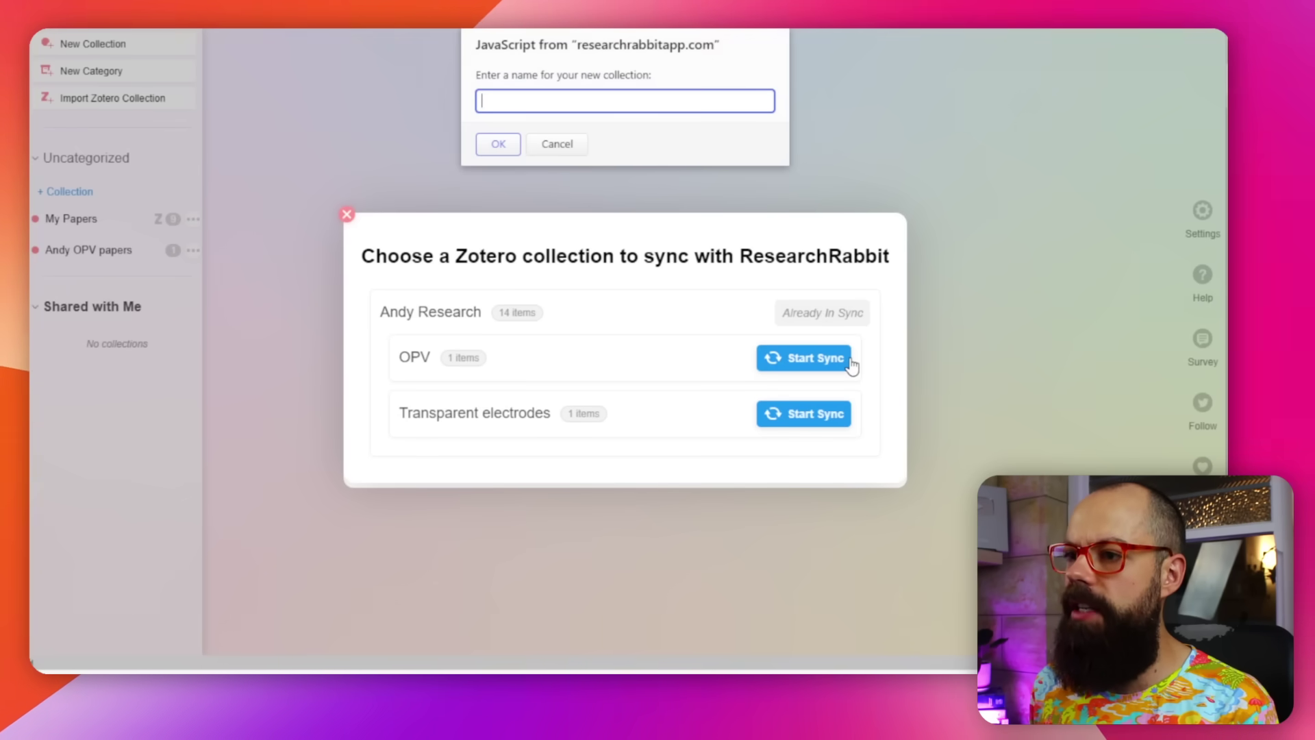
left_click(518, 143)
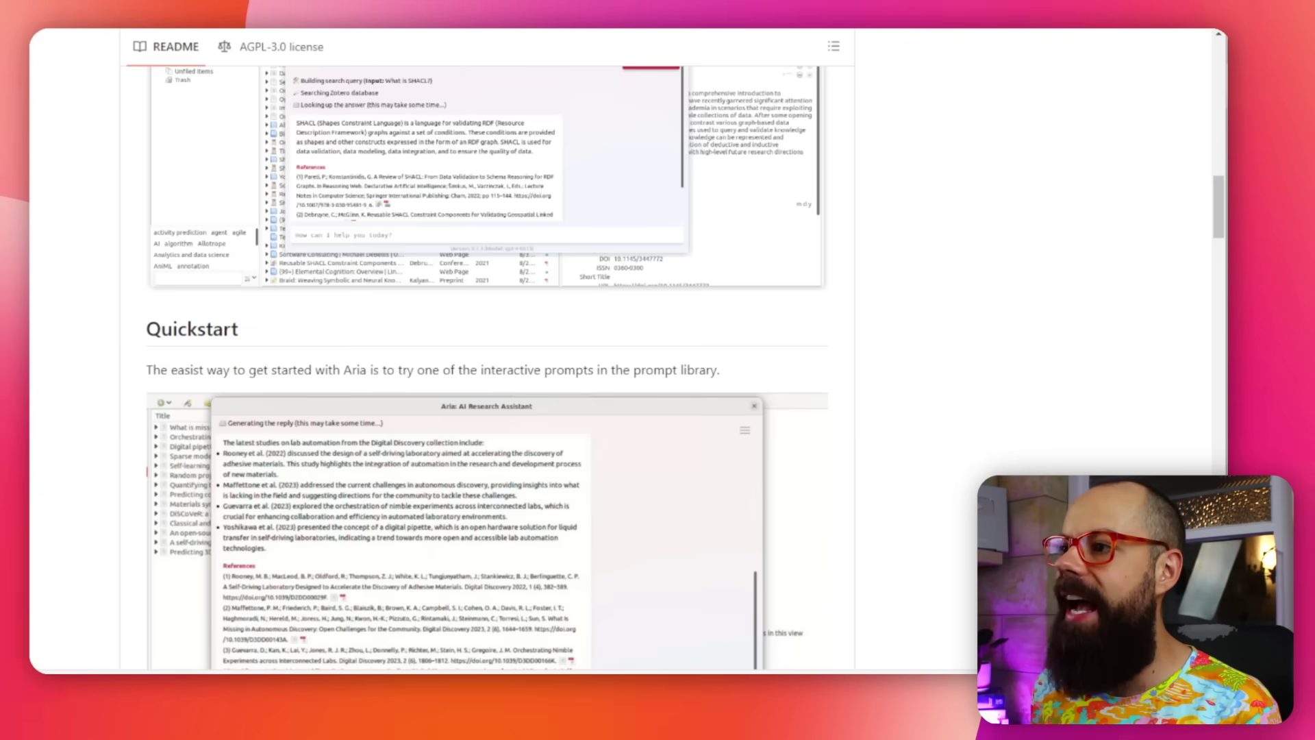
Step: Scroll the ai-research-assistant README down to its Installation section, then return to Zotero
scroll(428, 357, "up", 10)
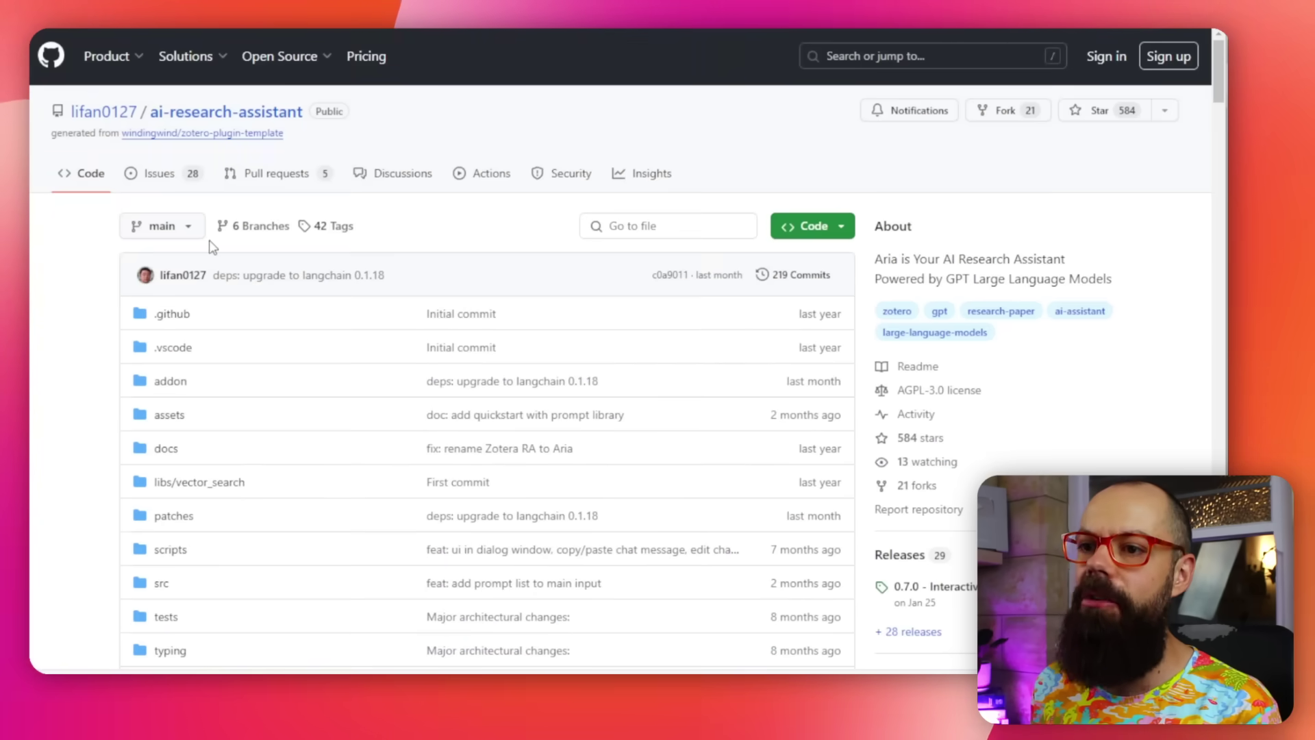
scroll(323, 297, "down", 15)
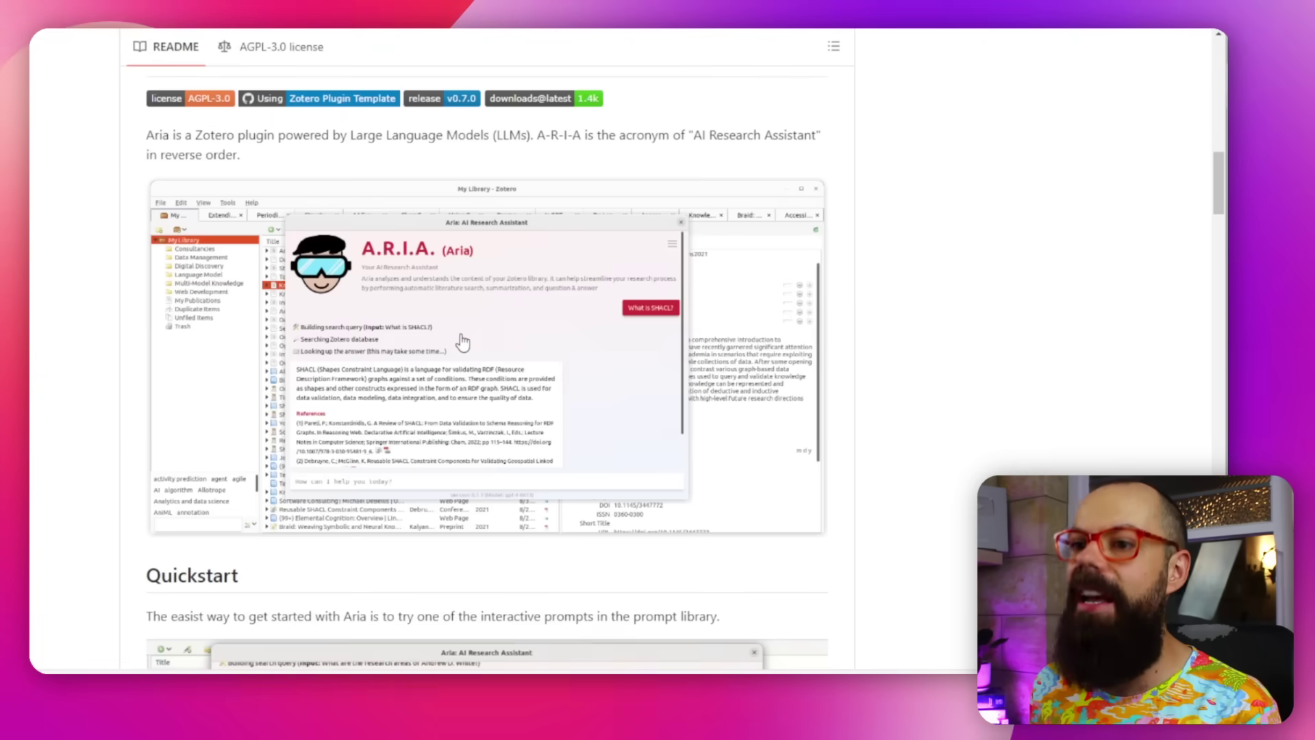
scroll(406, 246, "up", 2)
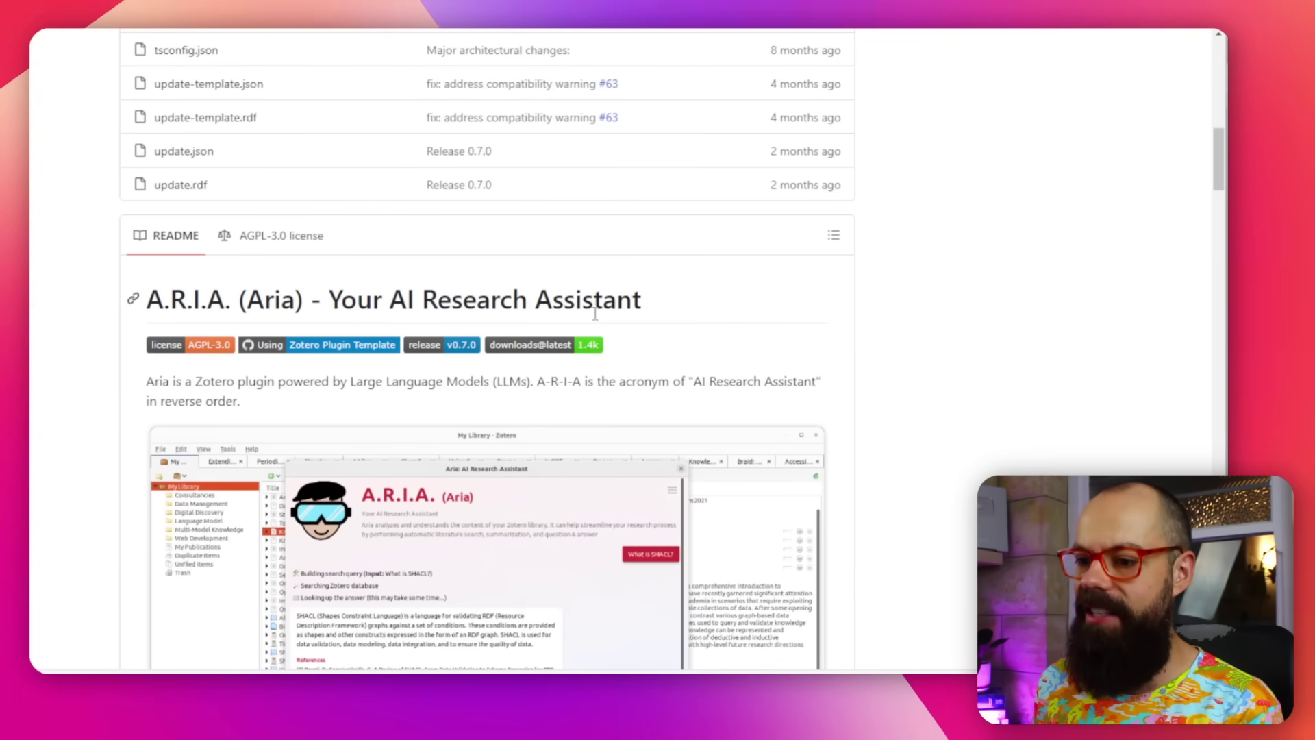
scroll(431, 355, "down", 2)
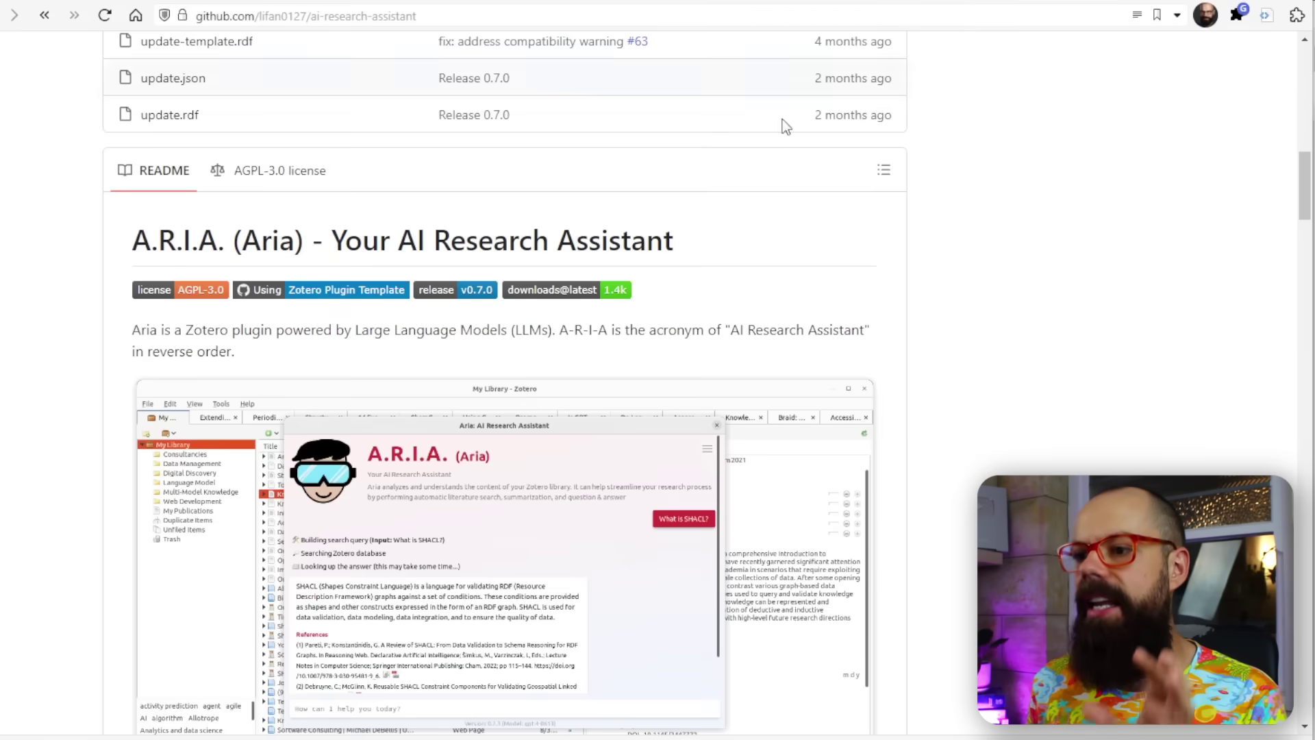
scroll(353, 378, "down", 15)
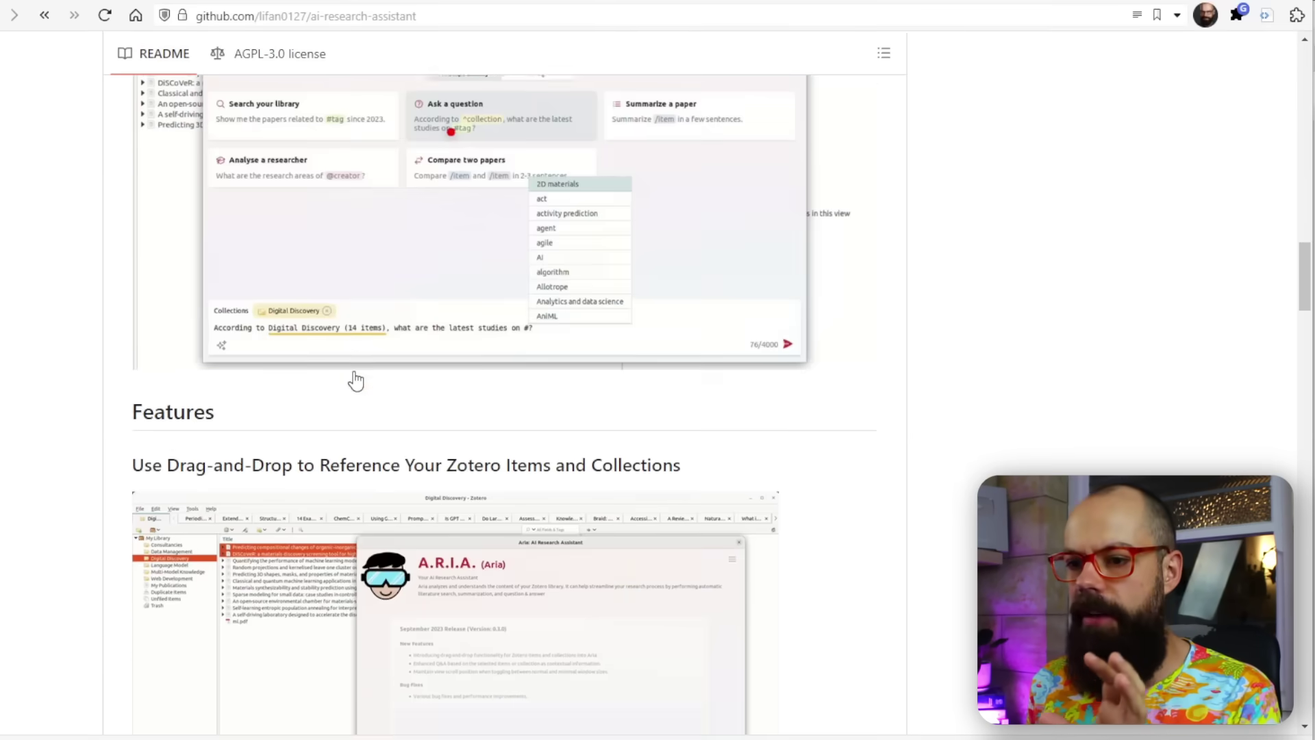
scroll(356, 381, "down", 20)
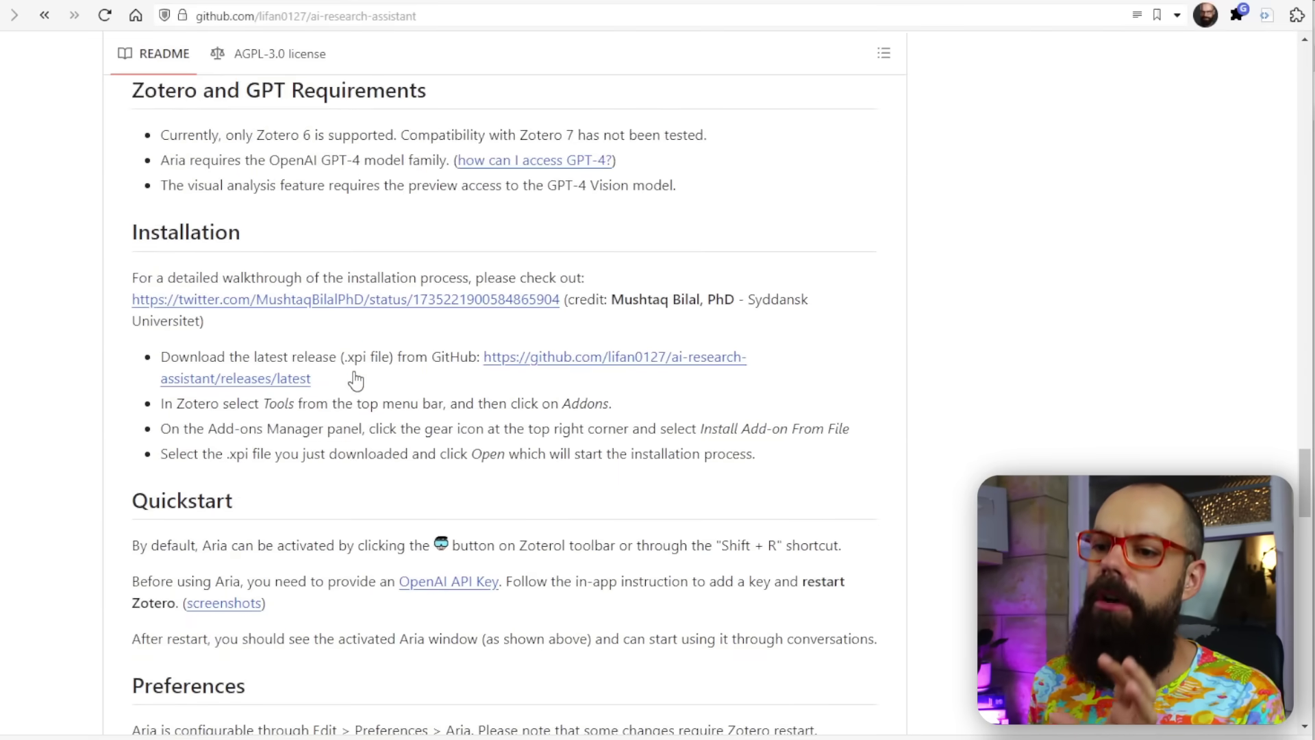
scroll(356, 381, "down", 3)
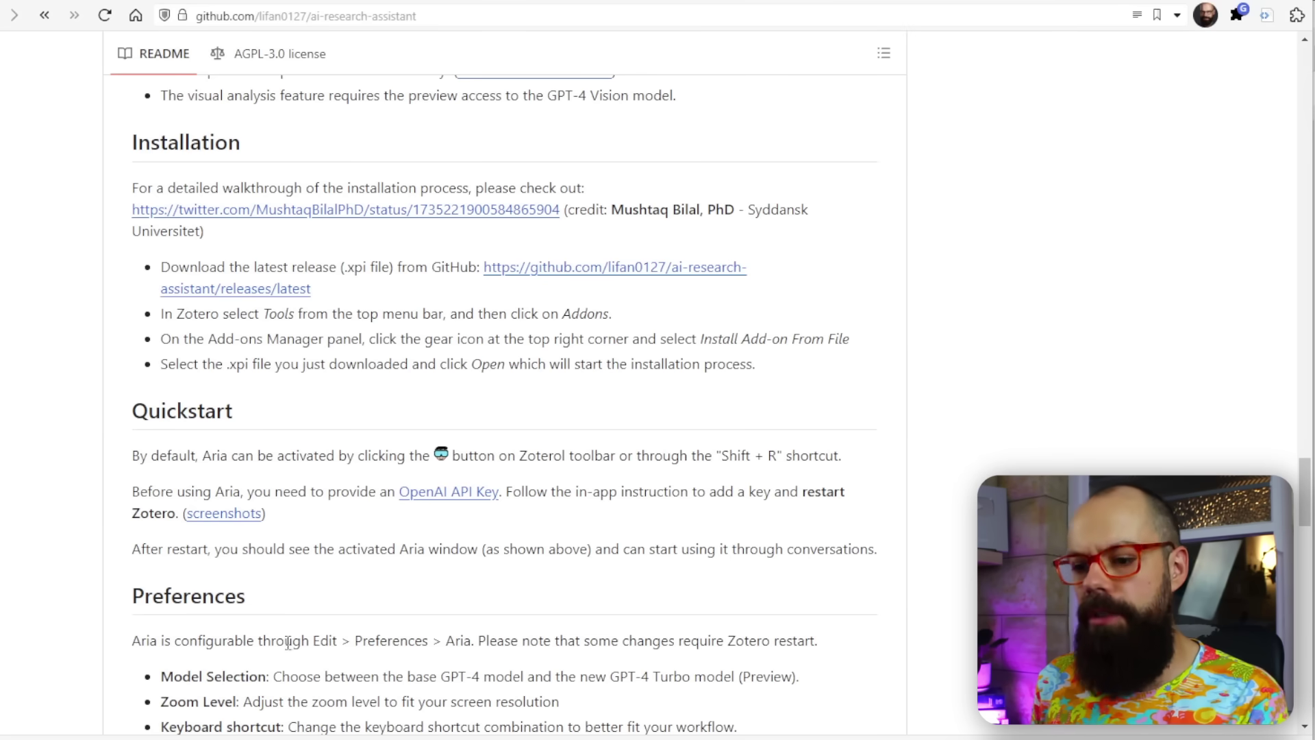
key("alt+Tab")
Step: Install aria.xpi through the Add-ons Manager's Install Add-on From File option
left_click(109, 36)
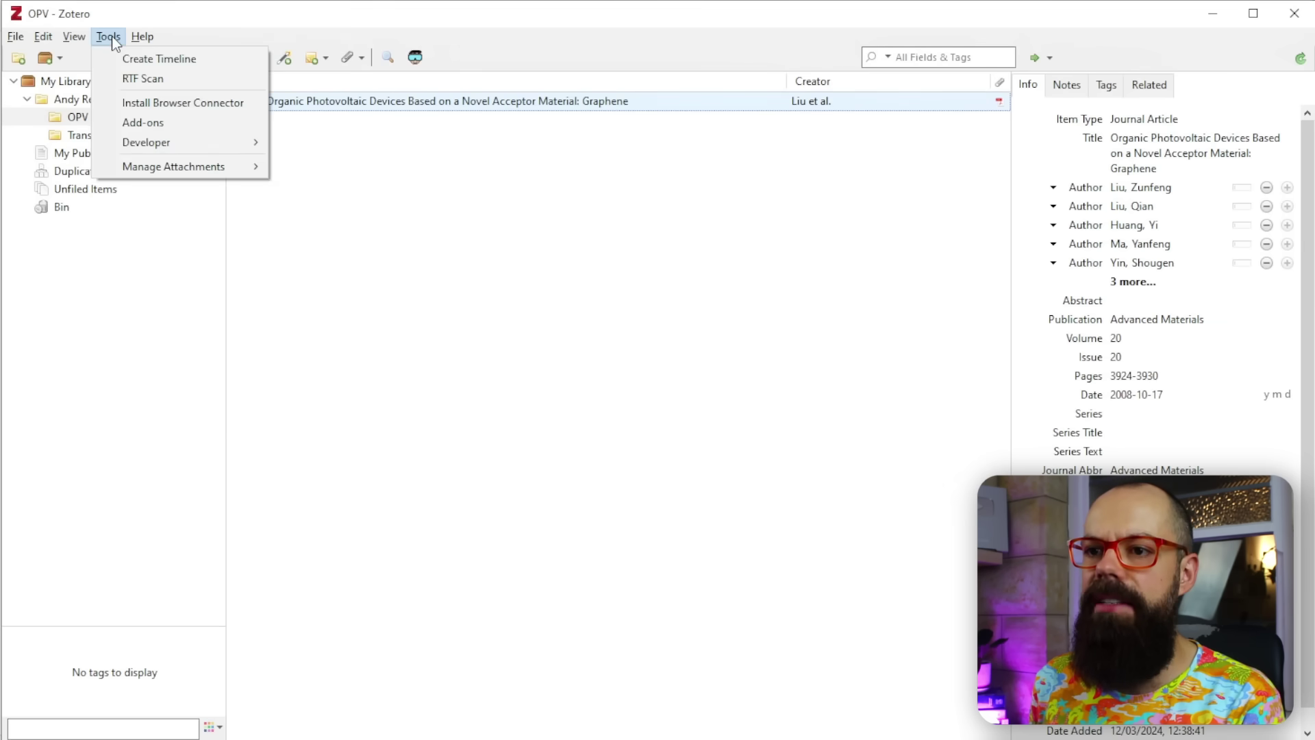
left_click(146, 115)
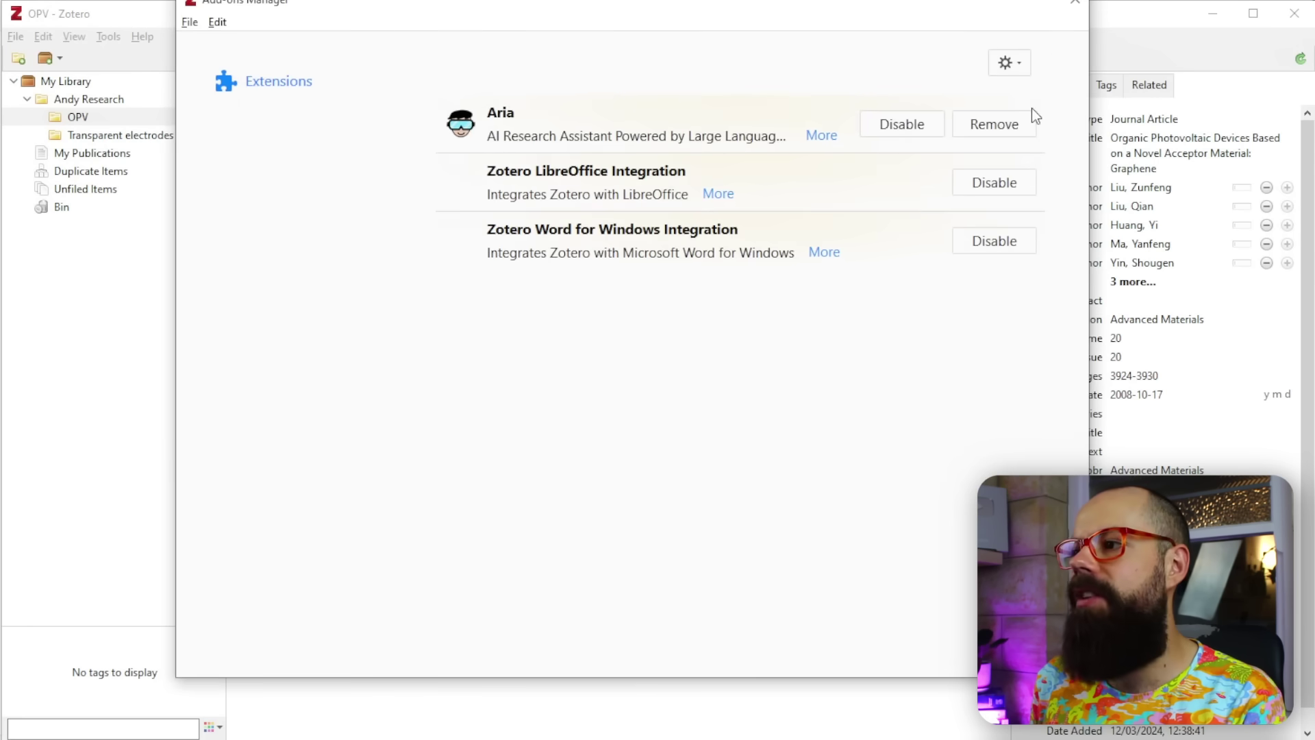
left_click(1010, 64)
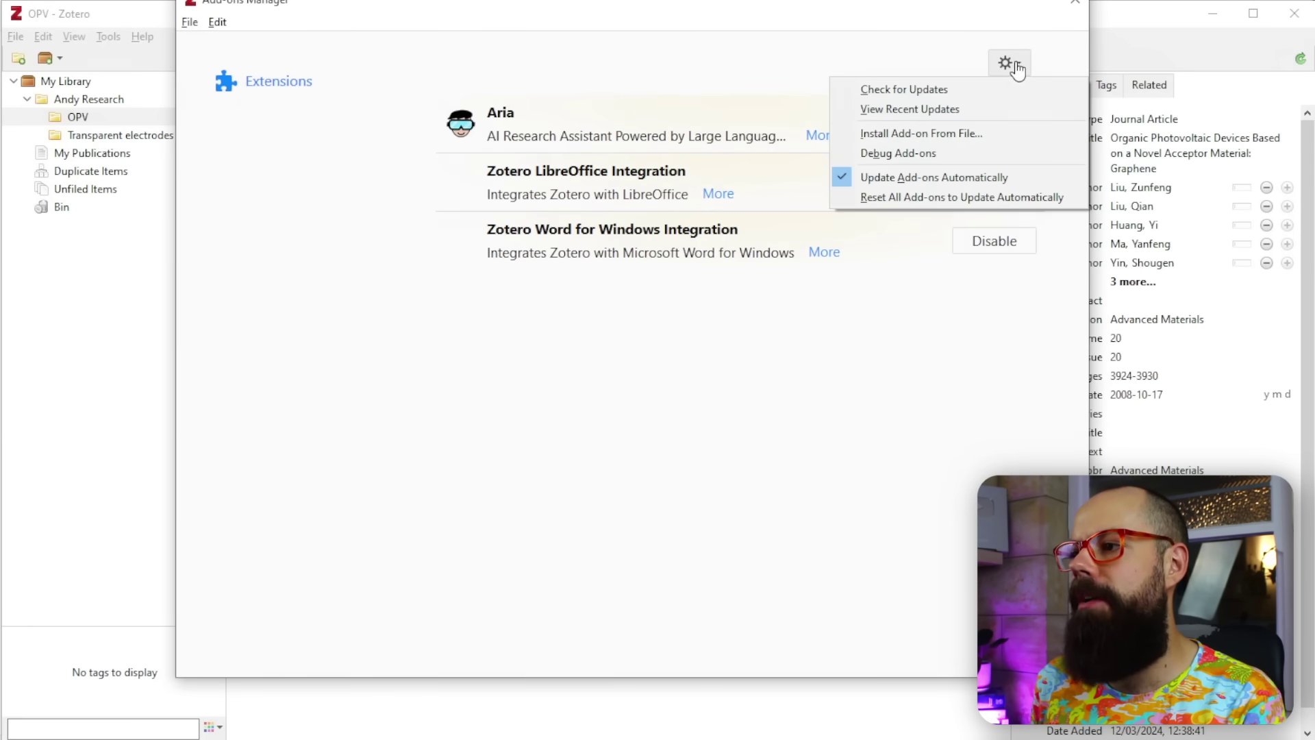
left_click(914, 137)
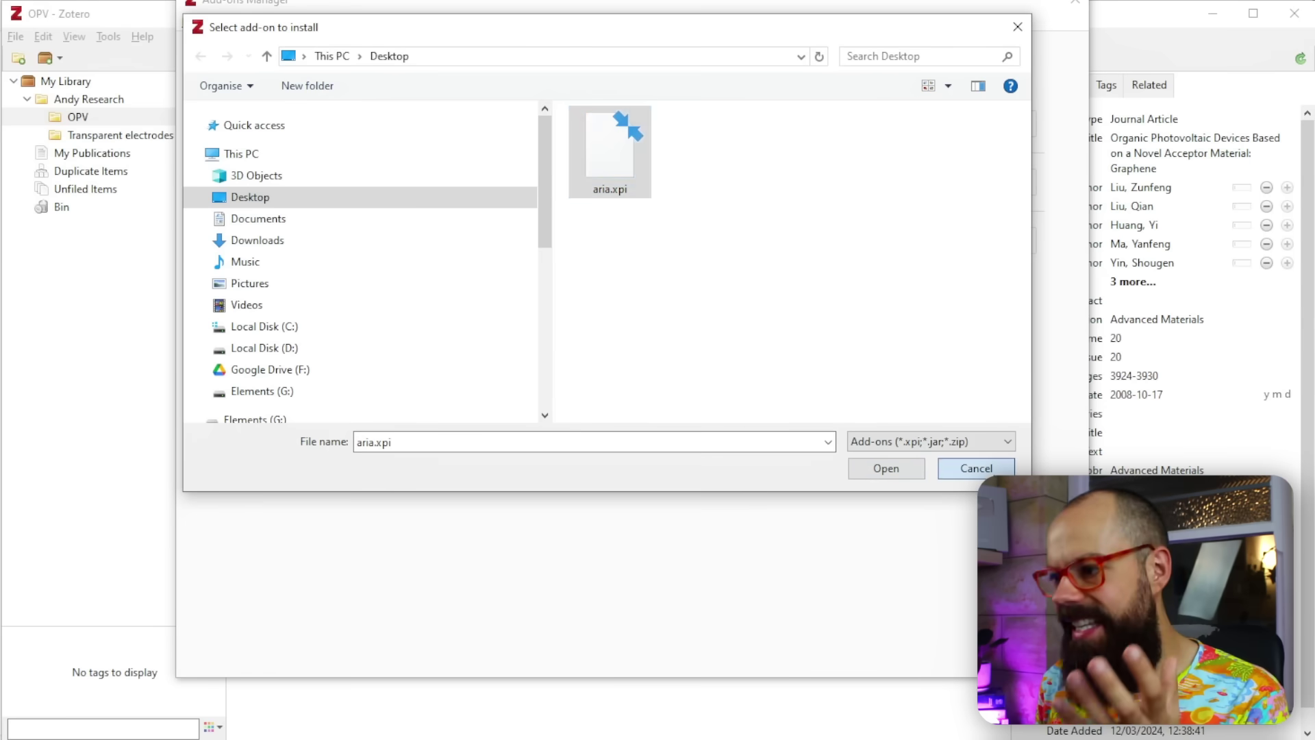
key("Return")
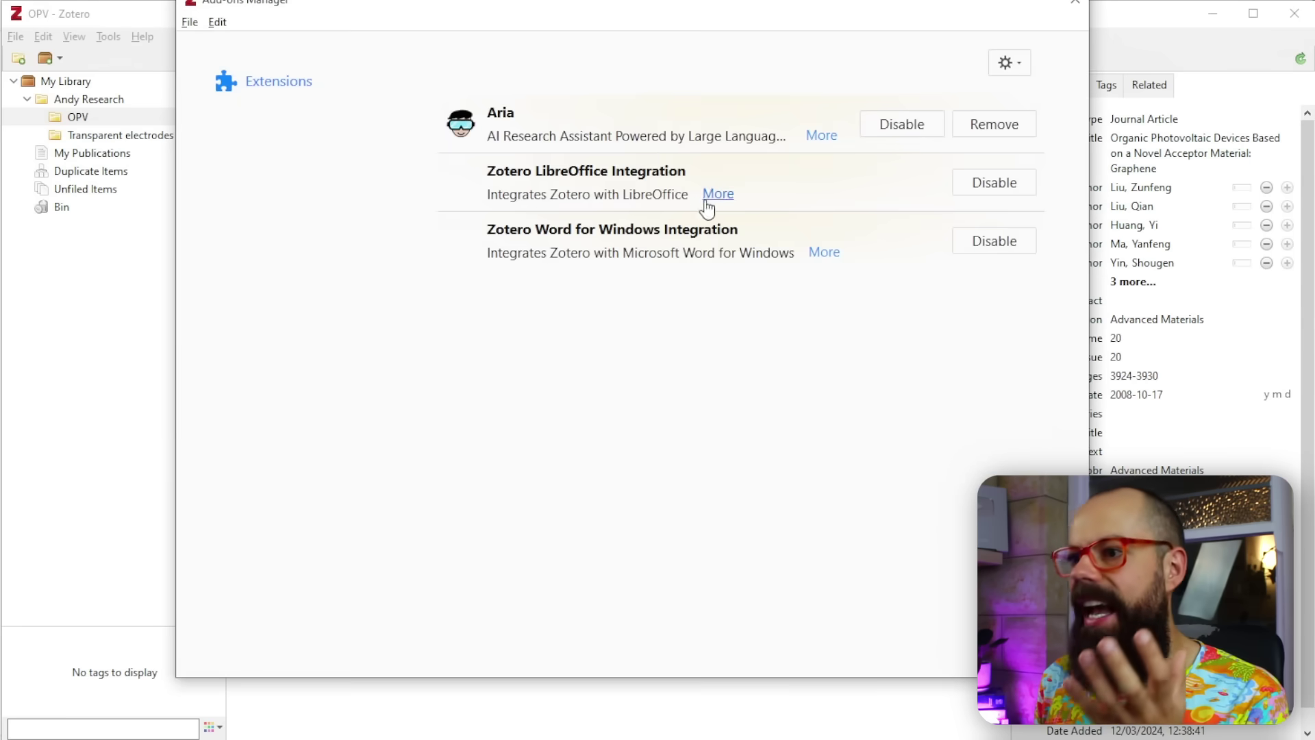
left_click(1078, 5)
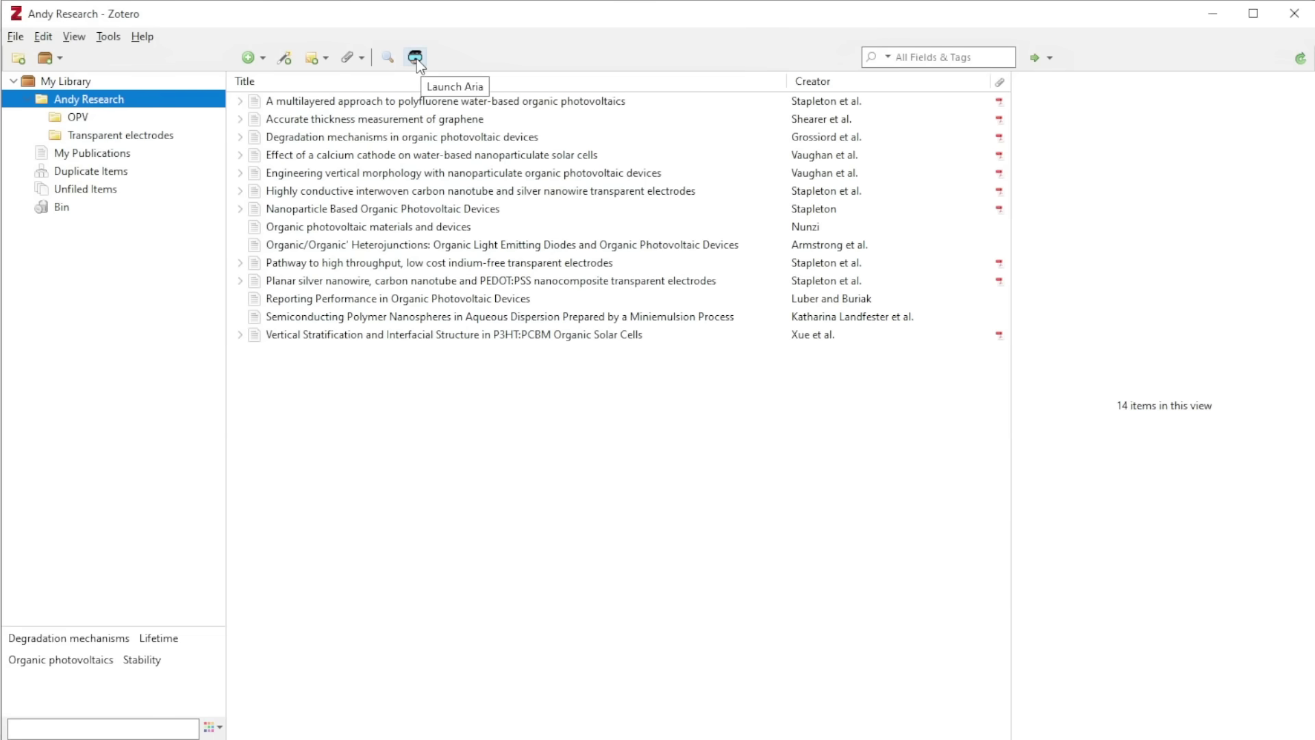
Step: Launch Aria from the Zotero toolbar and view its prompt library and OpenAI API key notice
left_click(416, 58)
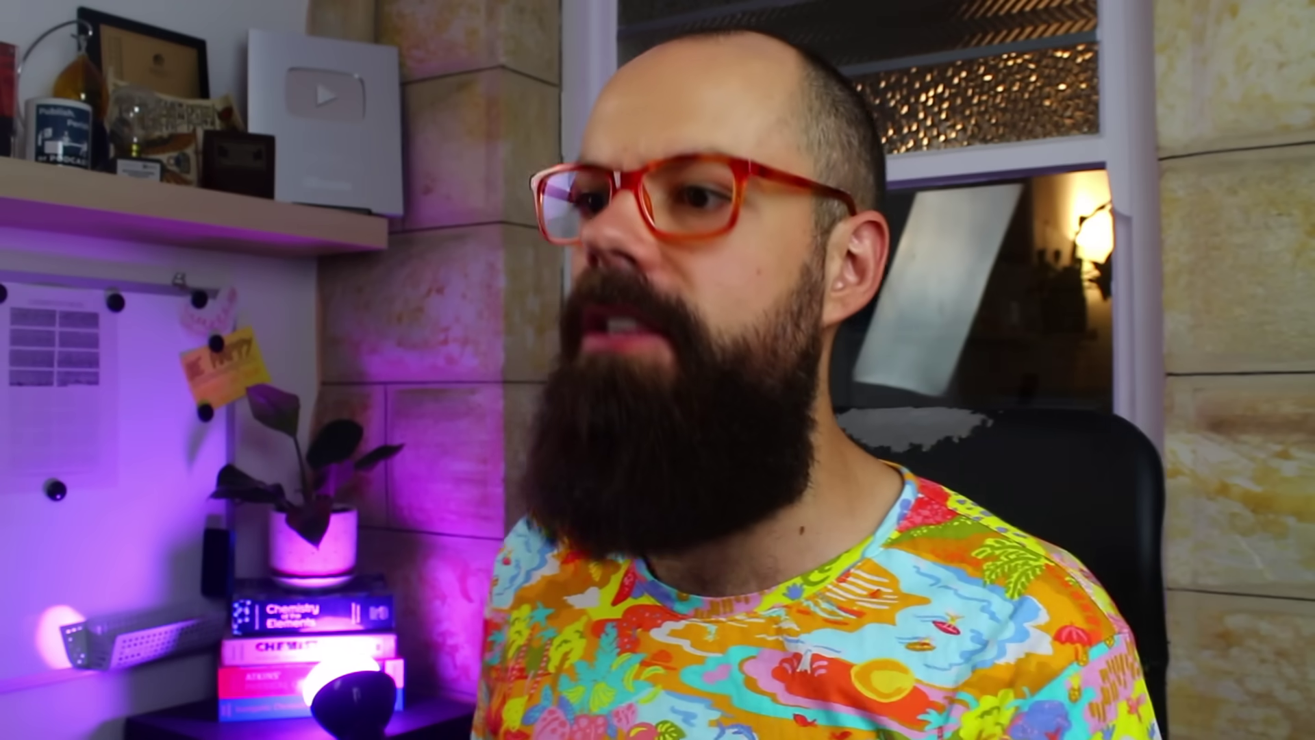
scroll(661, 288, "up", 5)
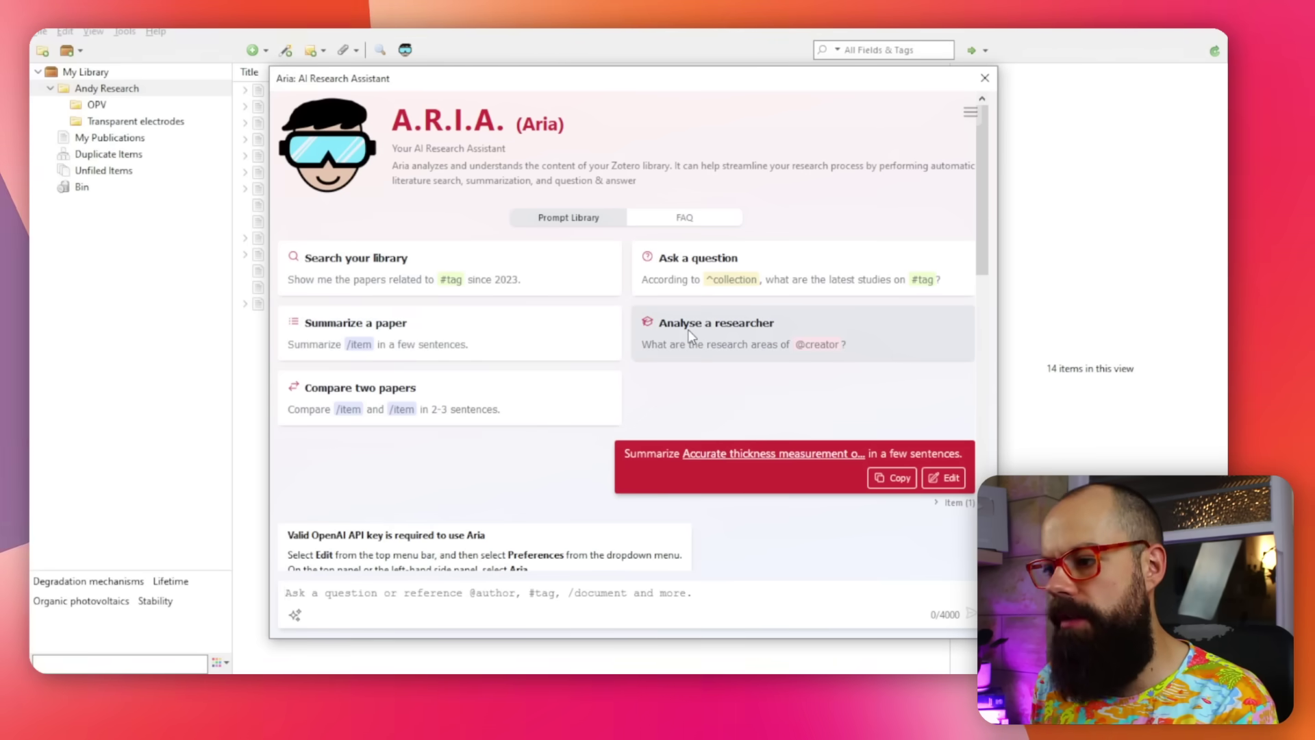
Step: Highlight the earlier compare prompt in Aria's conversation
scroll(528, 334, "down", 3)
scroll(522, 336, "down", 2)
scroll(523, 336, "up", 1)
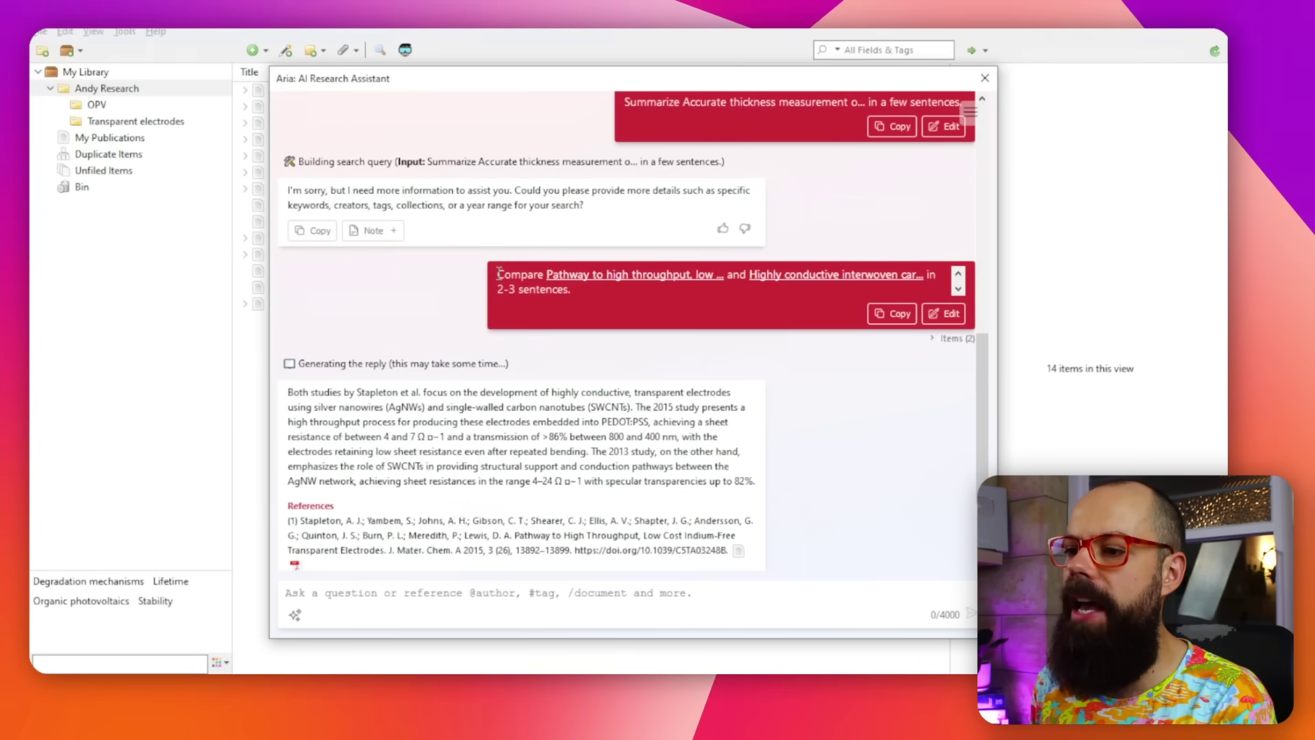
left_click_drag(500, 274, 665, 276)
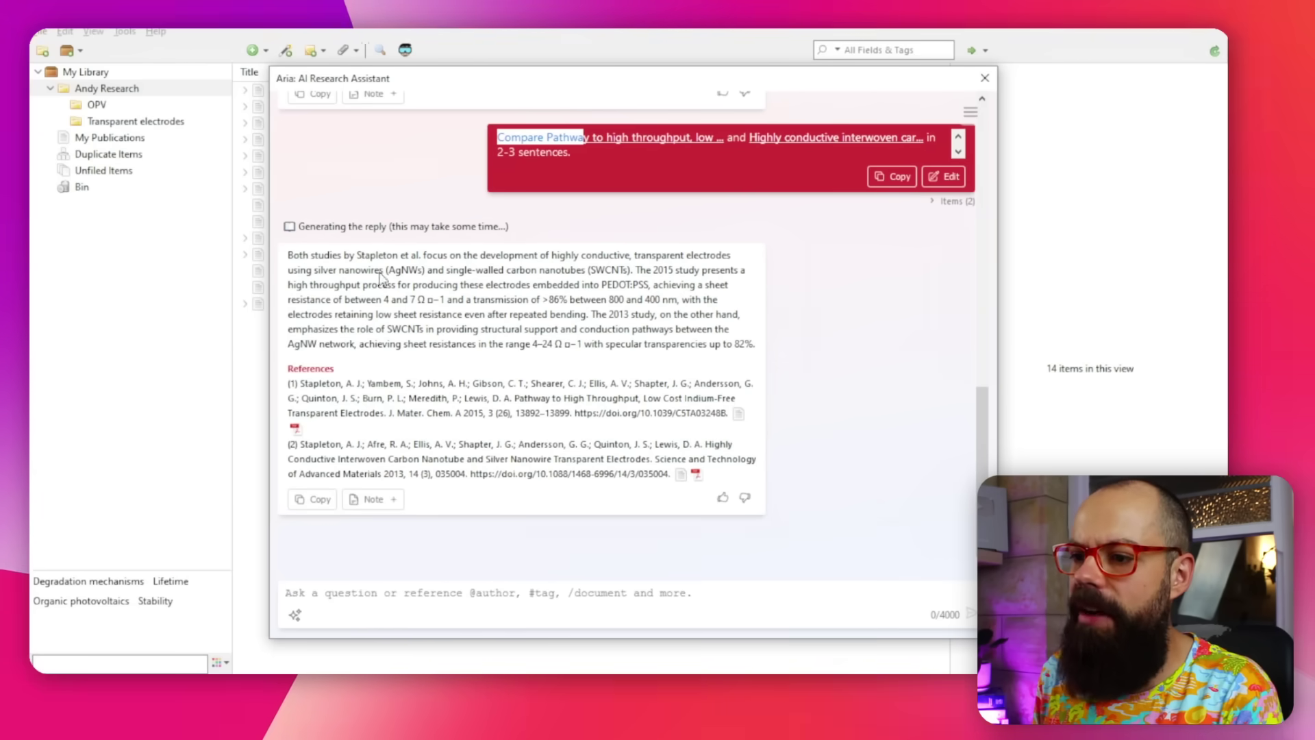
Step: Ask Aria 'Who is the best author of these papers with the best beard?' and close the assistant
left_click(475, 593)
type("Who")
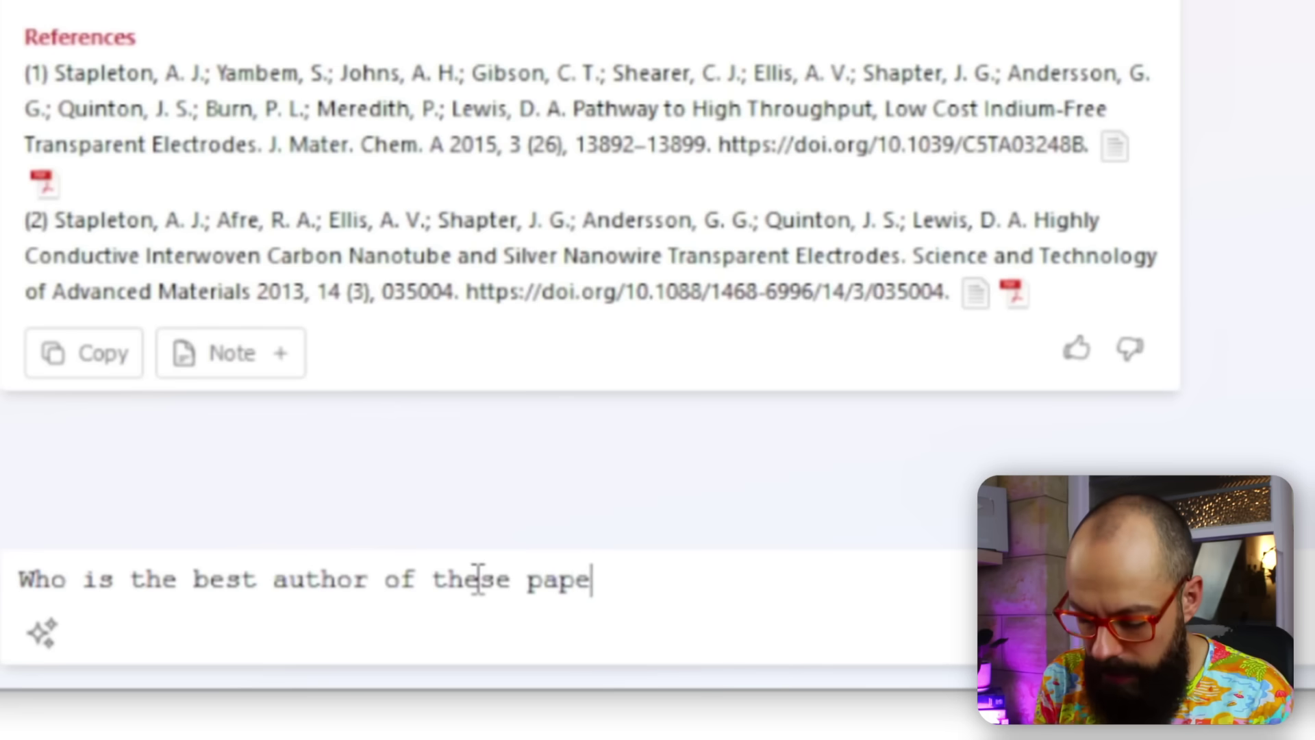
type("is the best author of these papers with the best bear")
type("d?")
key("Return")
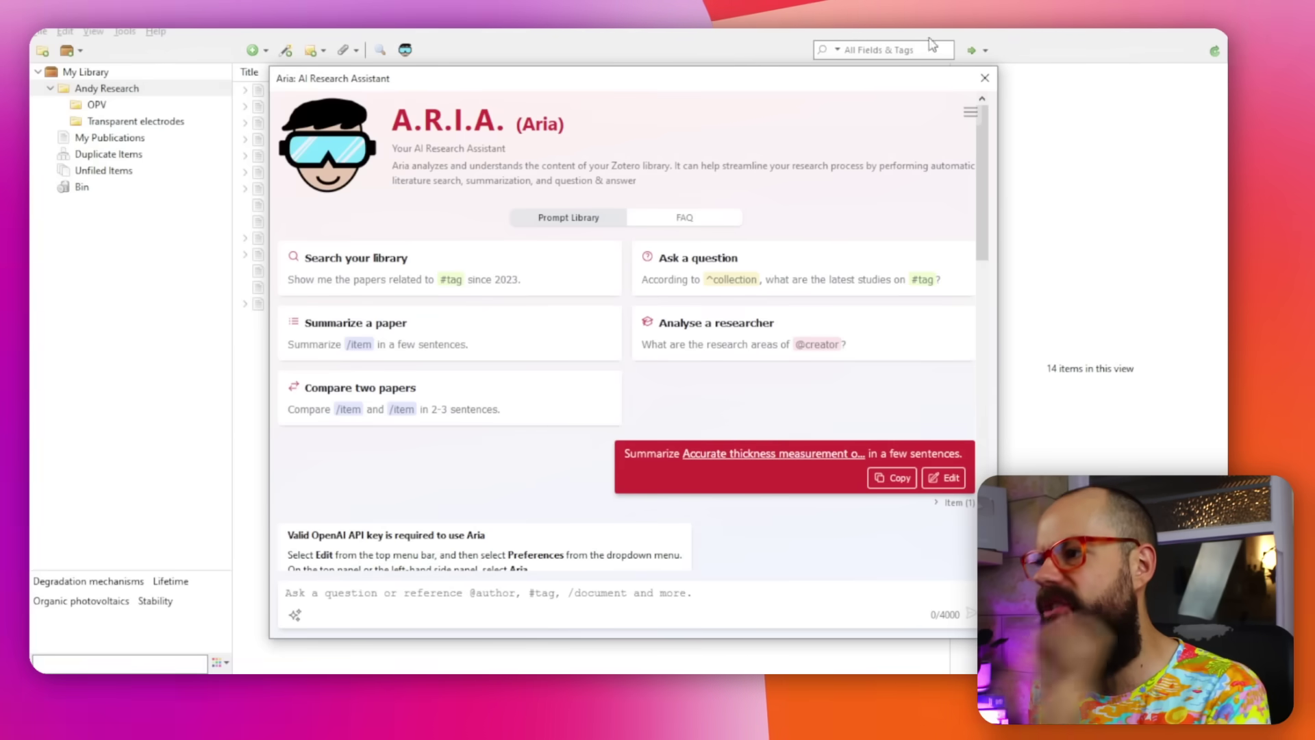
left_click(988, 78)
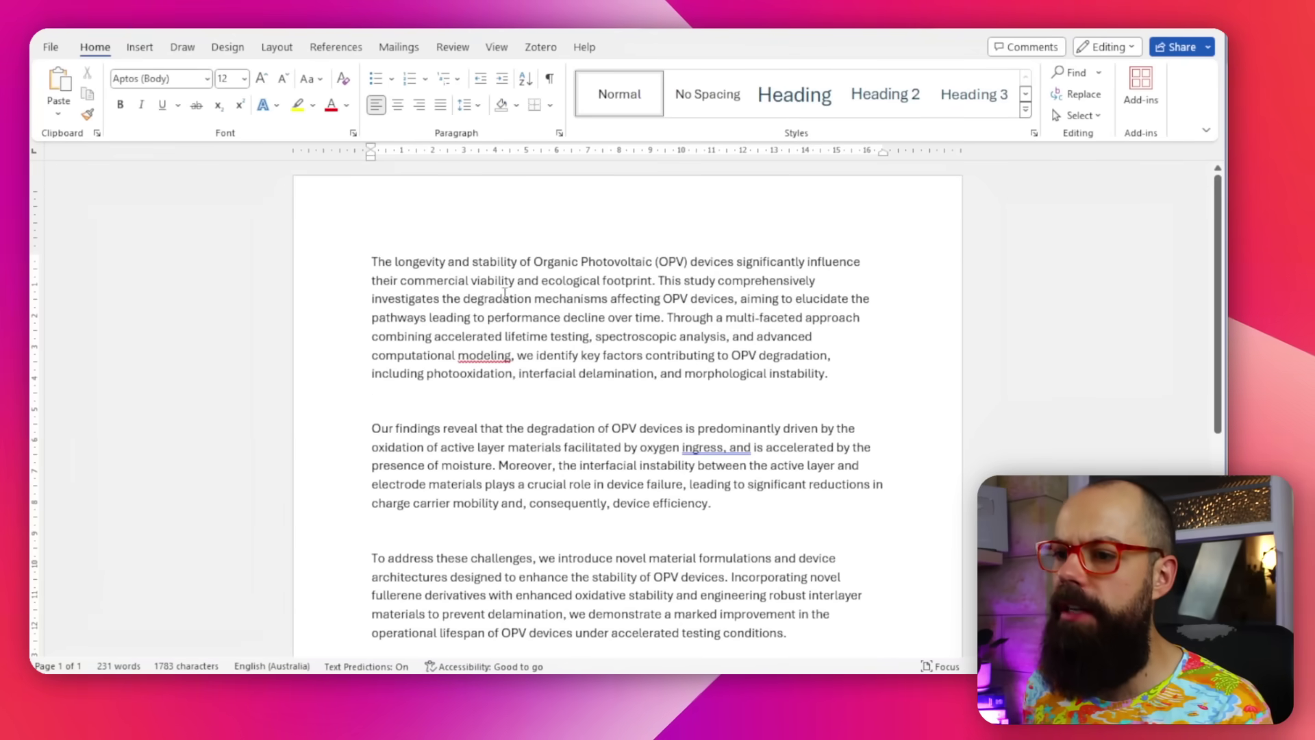
Step: Place the cursor right after 'morphological instability.' at the end of the first paragraph
left_click_drag(373, 261, 815, 374)
scroll(805, 370, "down", 3)
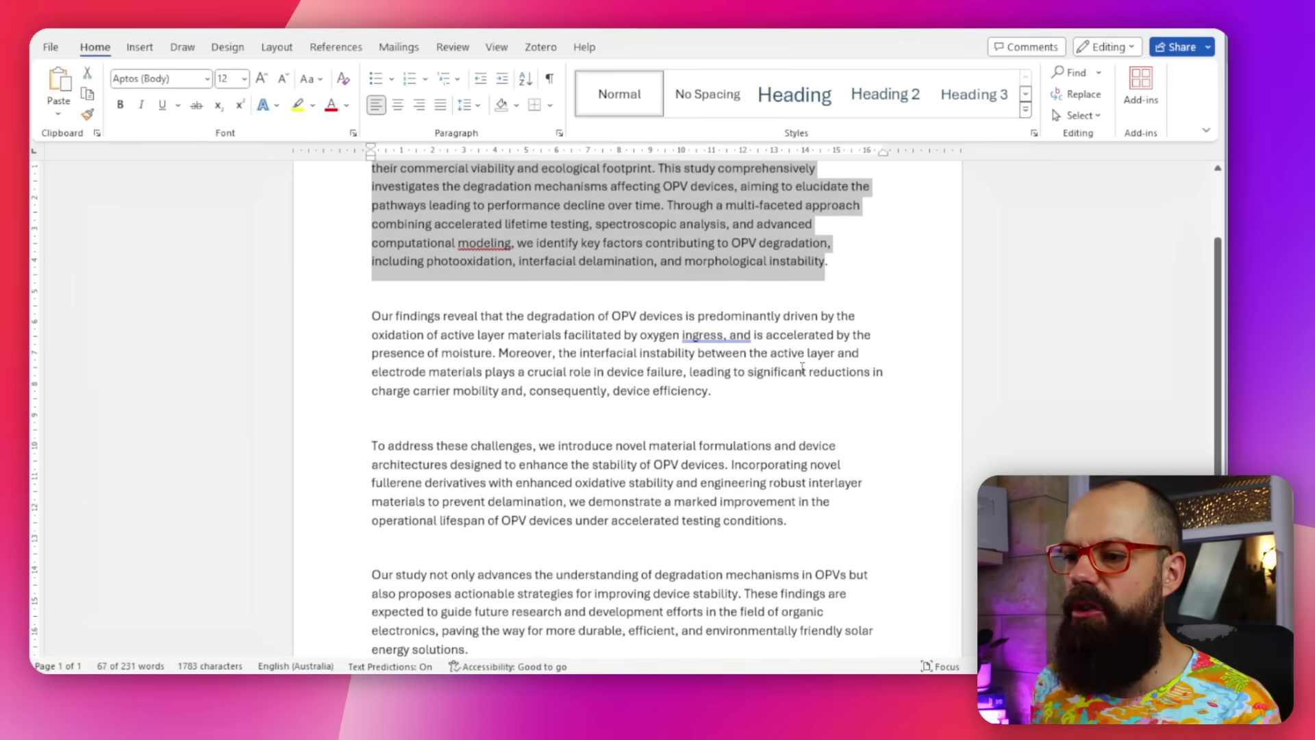
scroll(802, 368, "up", 3)
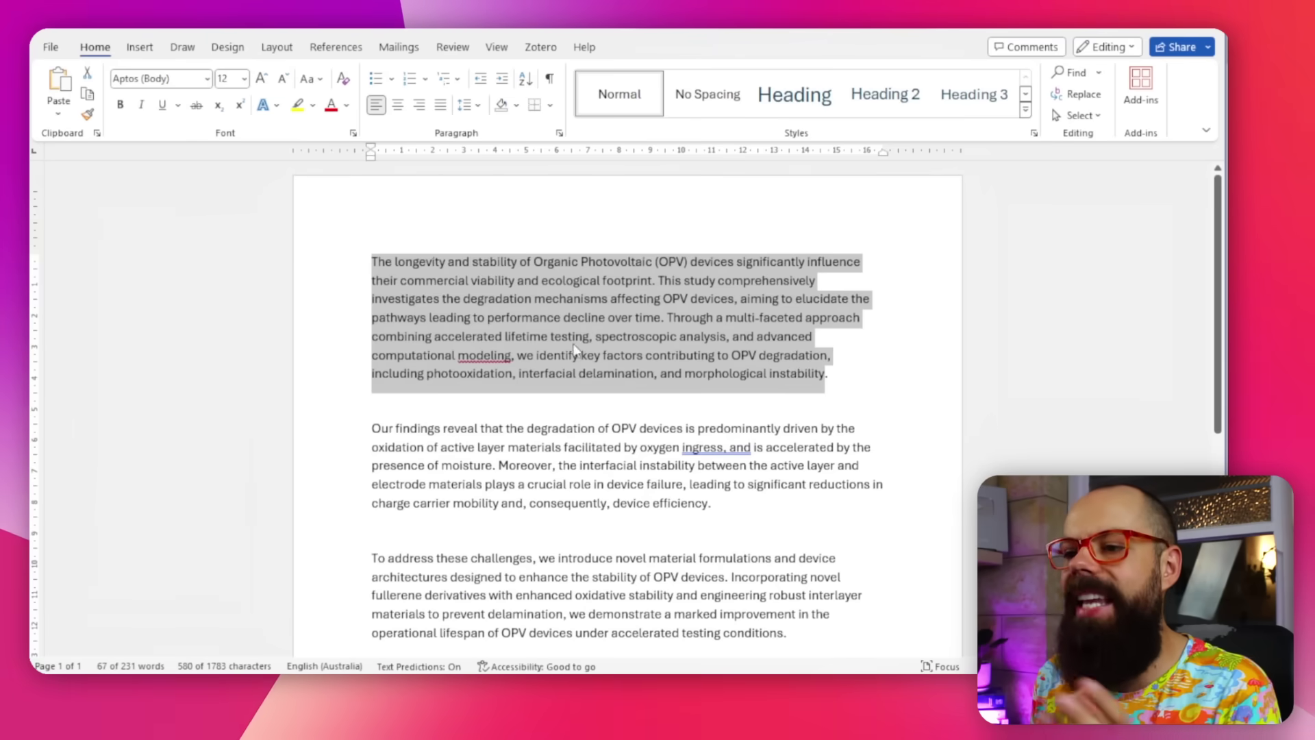
left_click(544, 312)
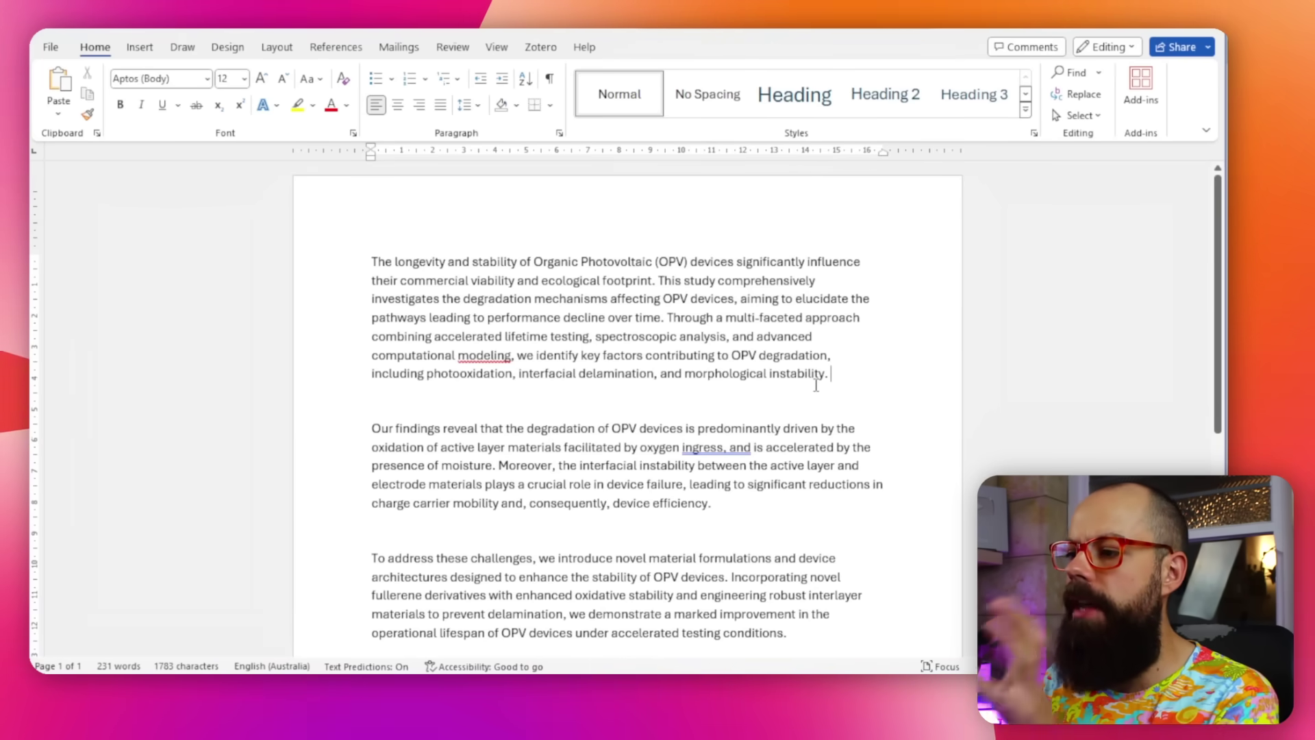
Step: Insert a Zotero citation for Grossiord et al. 2012, numbered [1], after the first paragraph
left_click(540, 48)
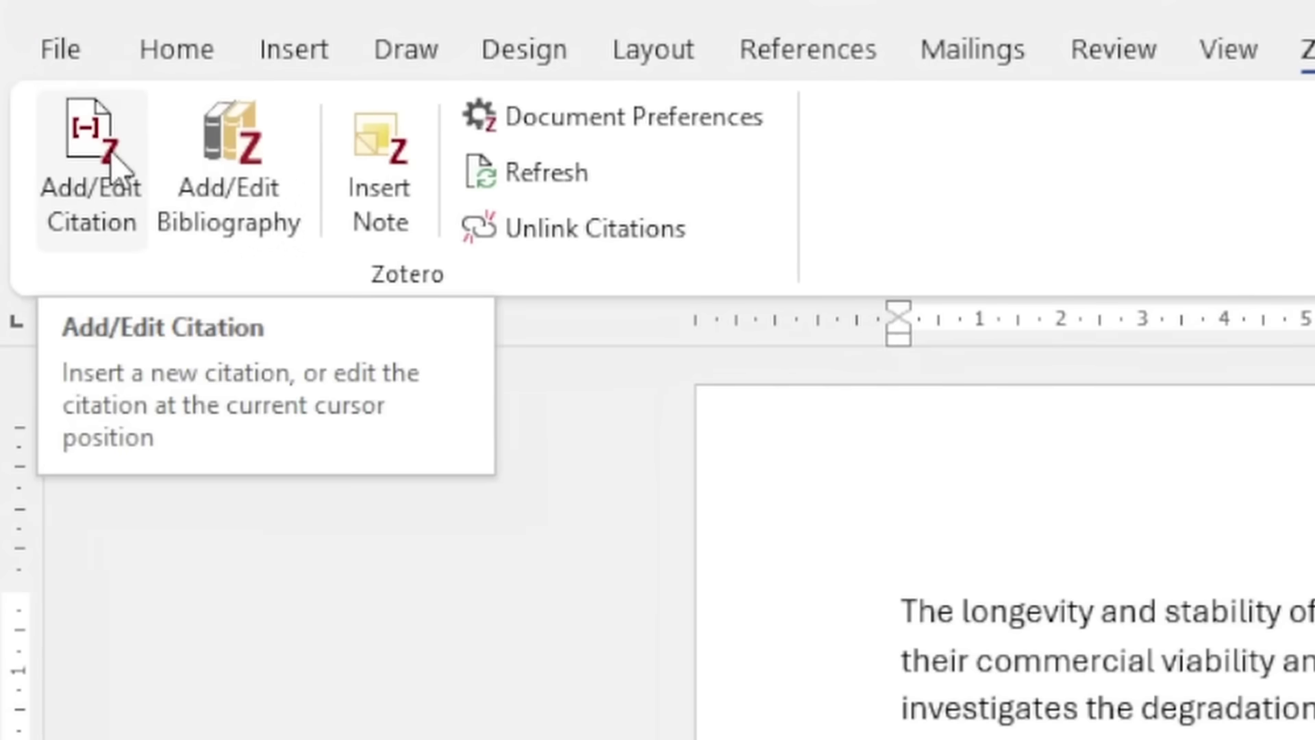
left_click(109, 163)
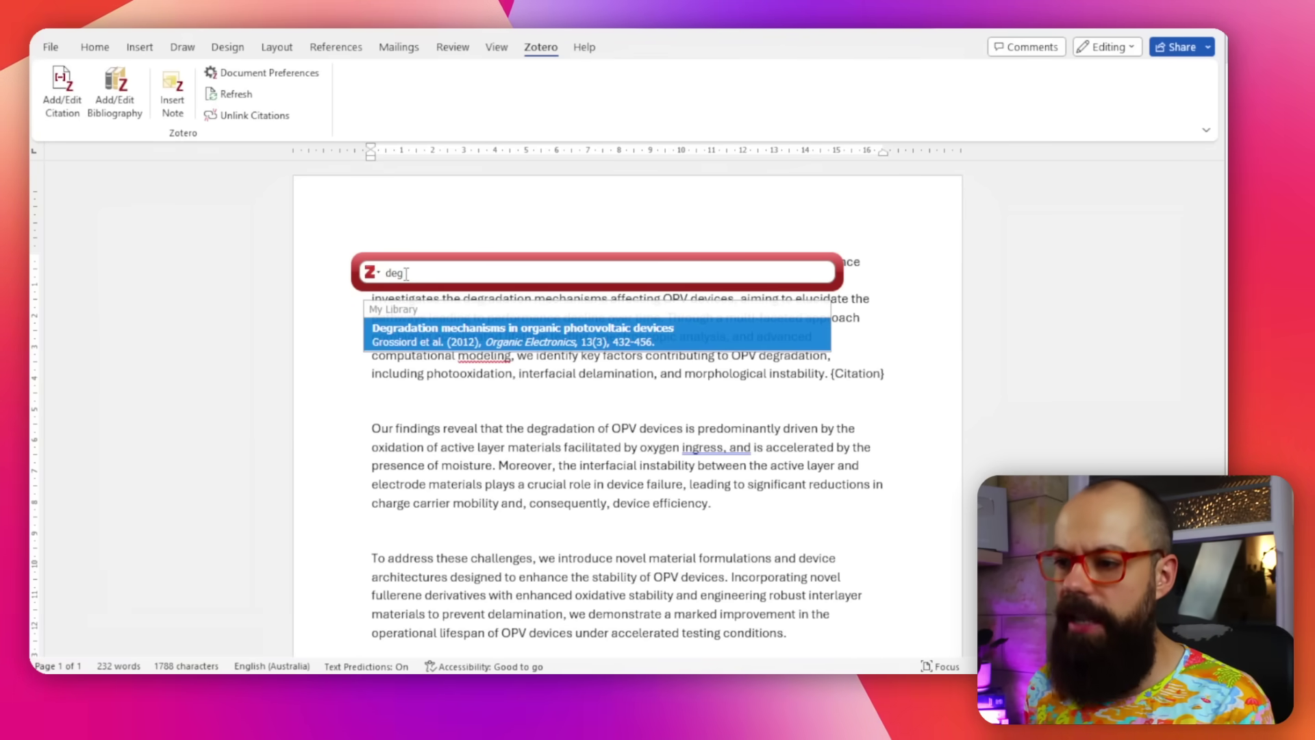
left_click(445, 334)
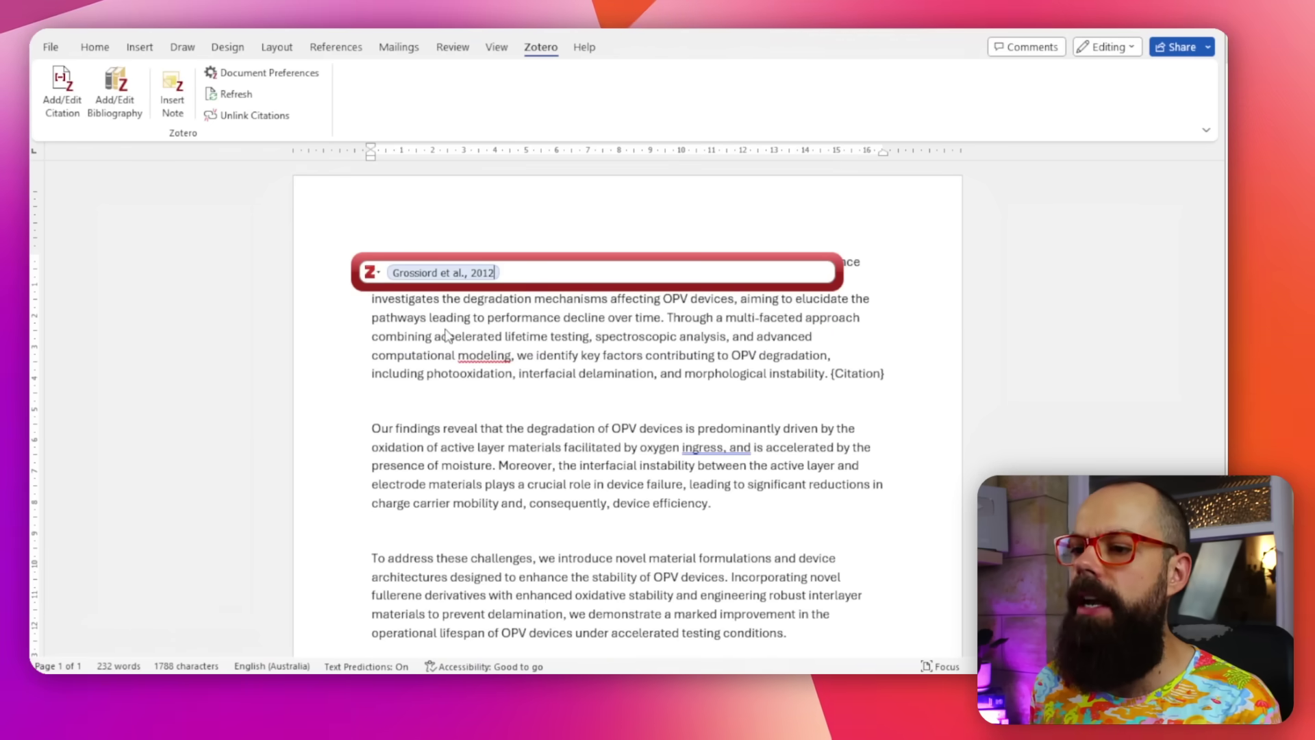
key("Return")
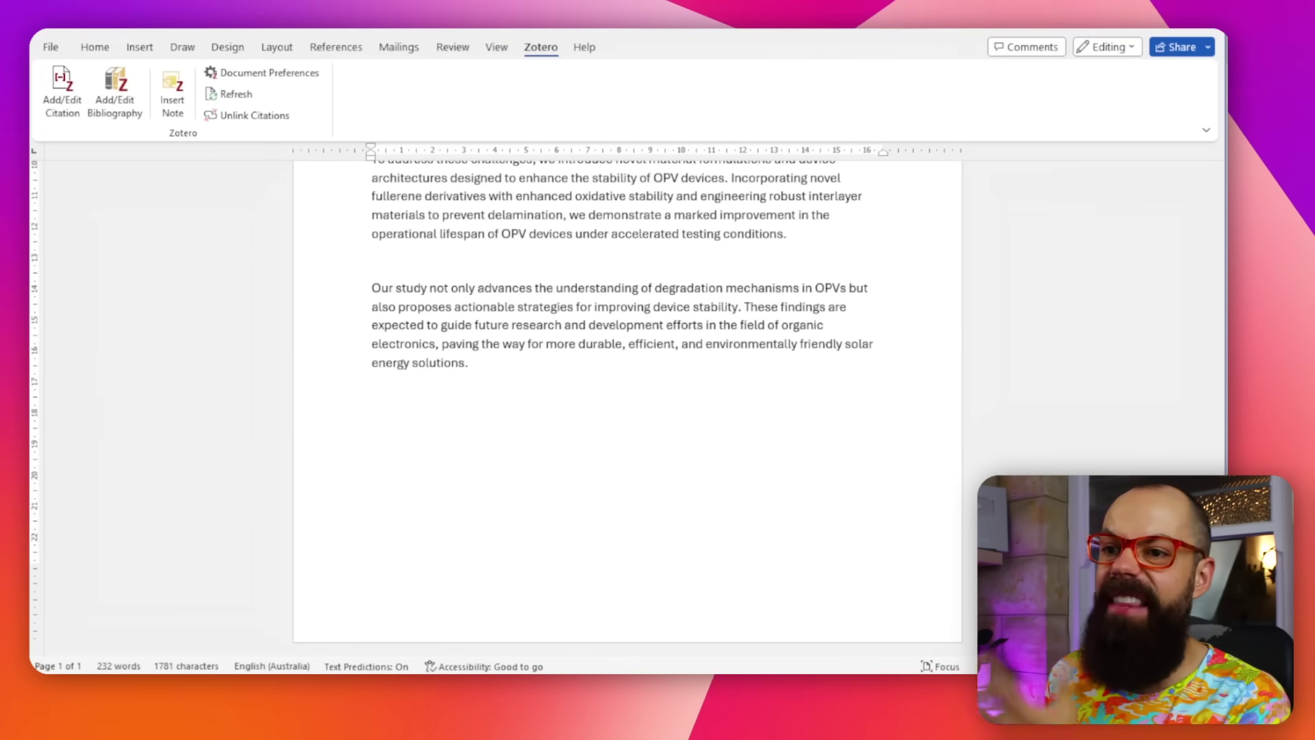
Step: Insert the Zotero bibliography on the empty last line, leaving one blank line above it
left_click(115, 109)
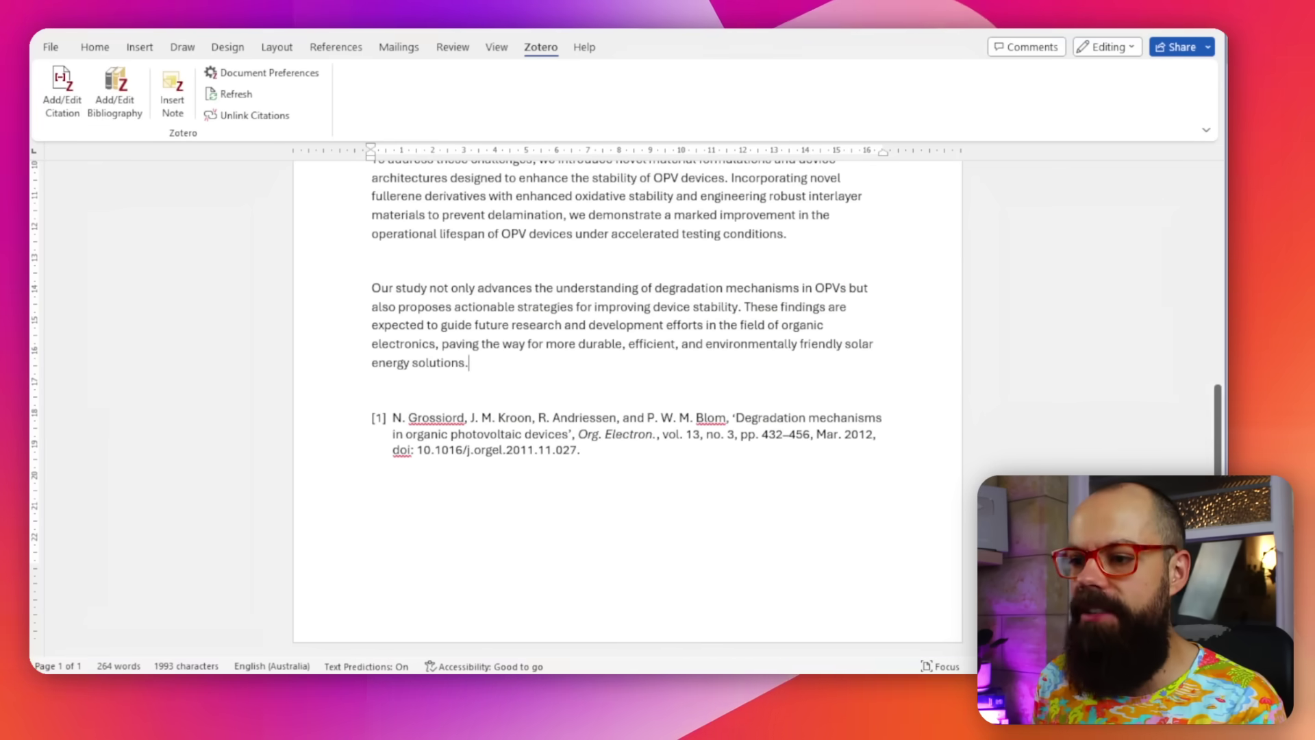
key("Return")
key("Return")
key("BackSpace")
Step: Cite Nunzi 2002 as [2] at the end of the second paragraph, searching 'and'
scroll(661, 284, "up", 3)
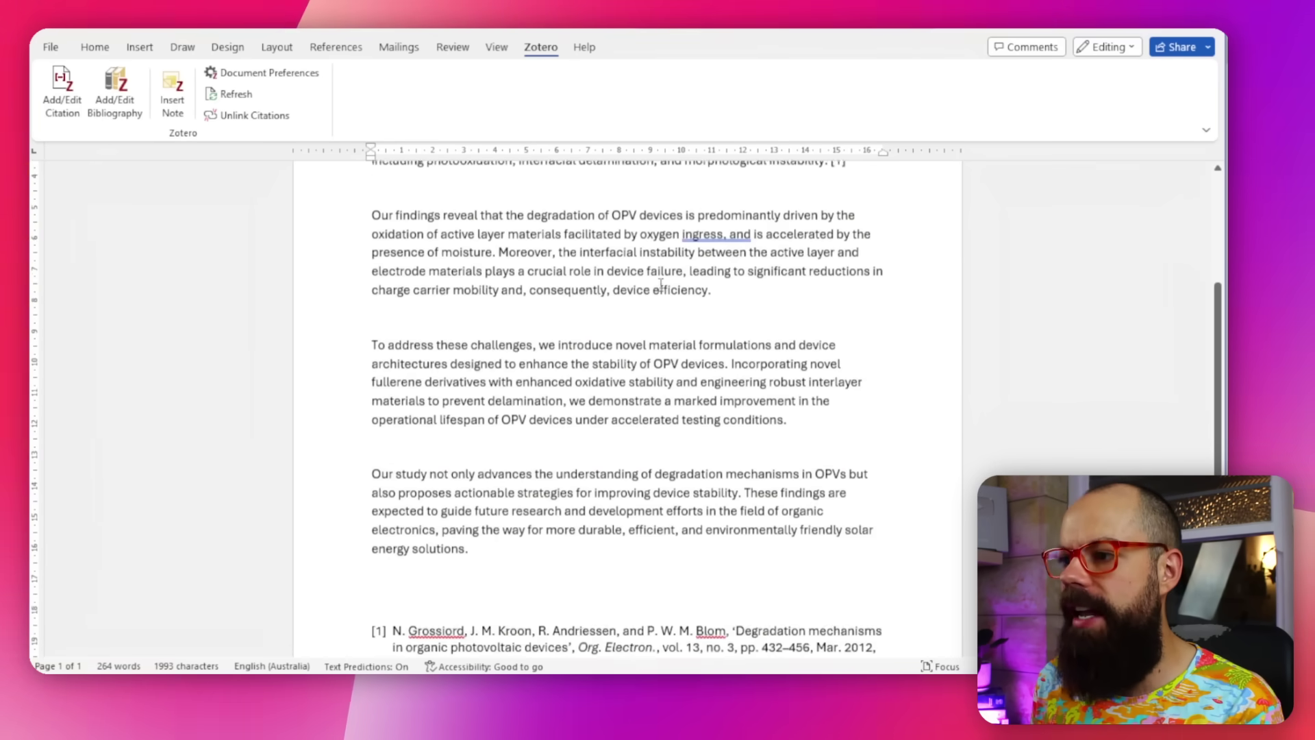
scroll(660, 283, "up", 2)
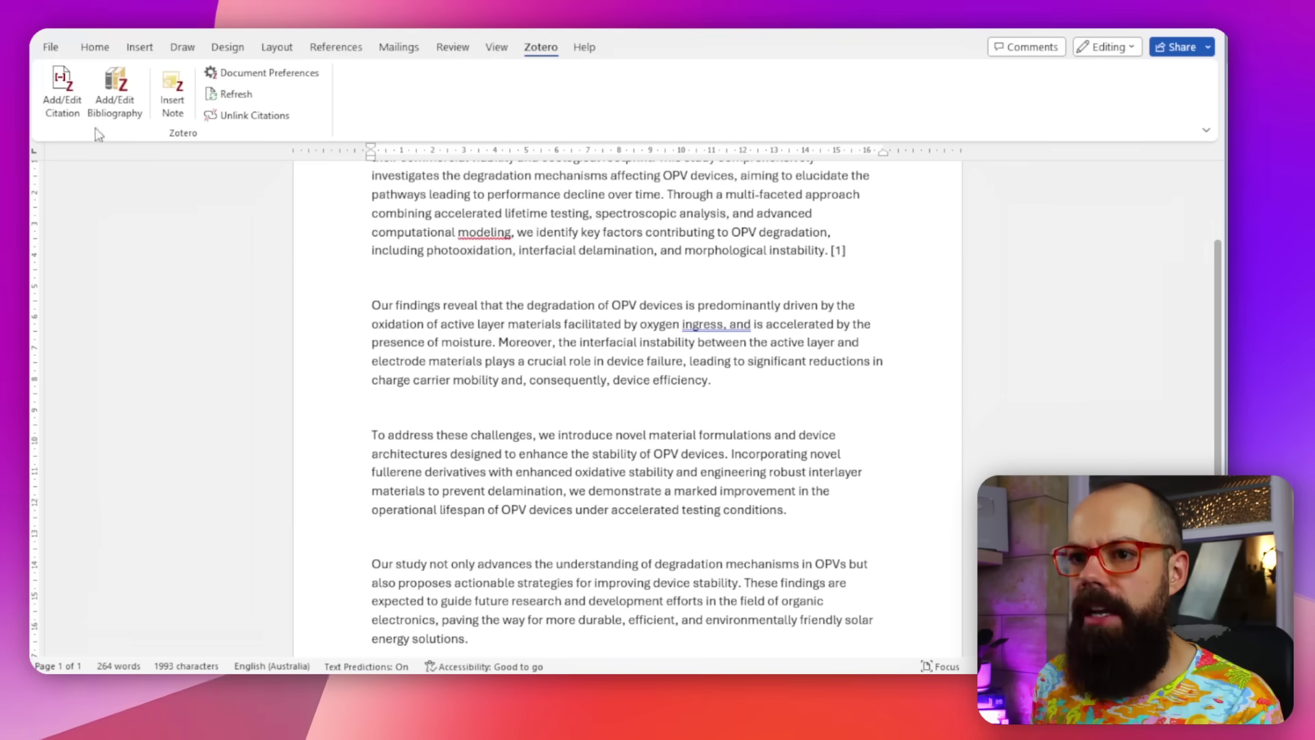
left_click(59, 96)
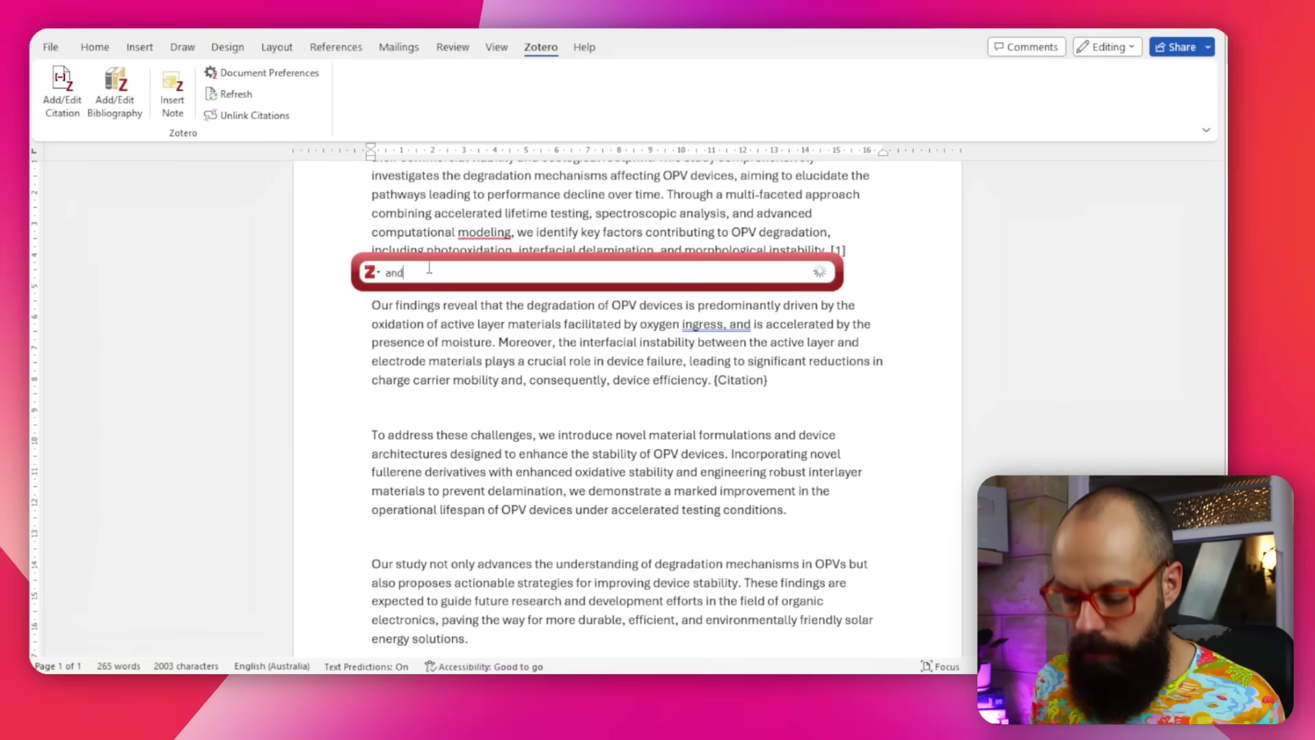
type("andy")
key("BackSpace")
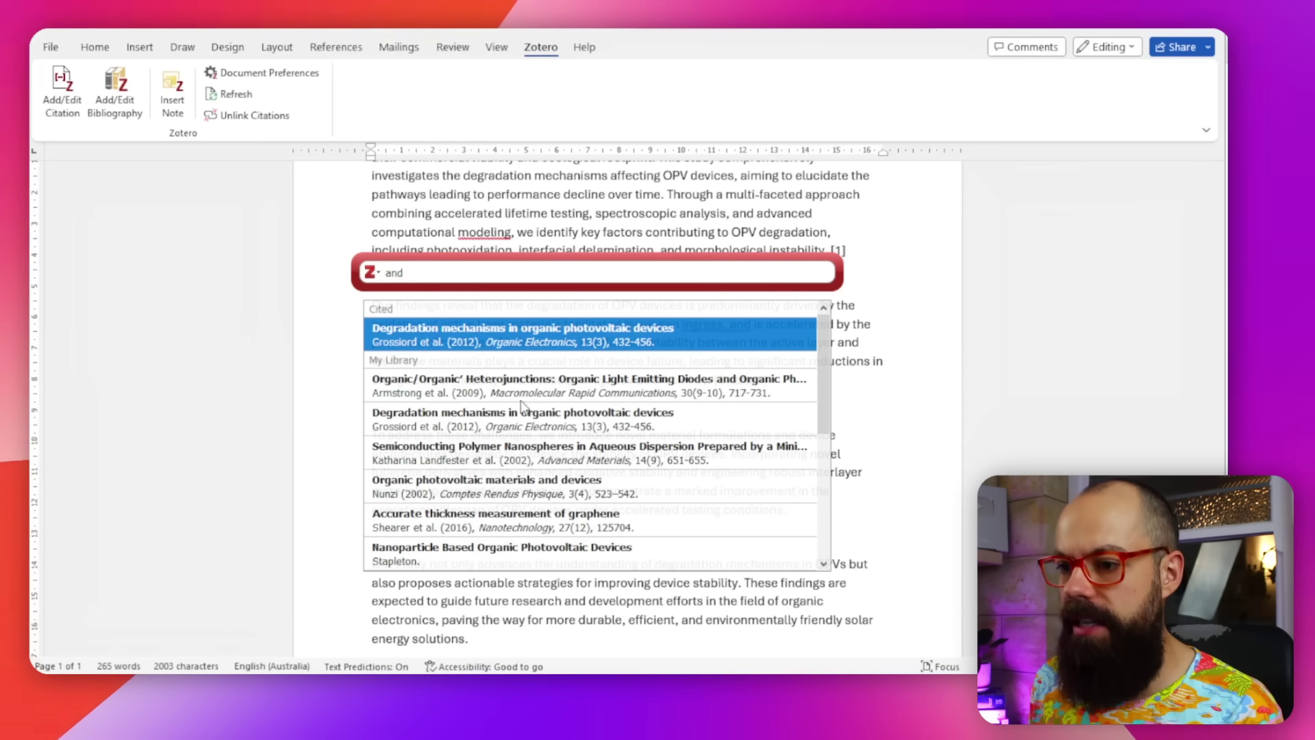
left_click(484, 493)
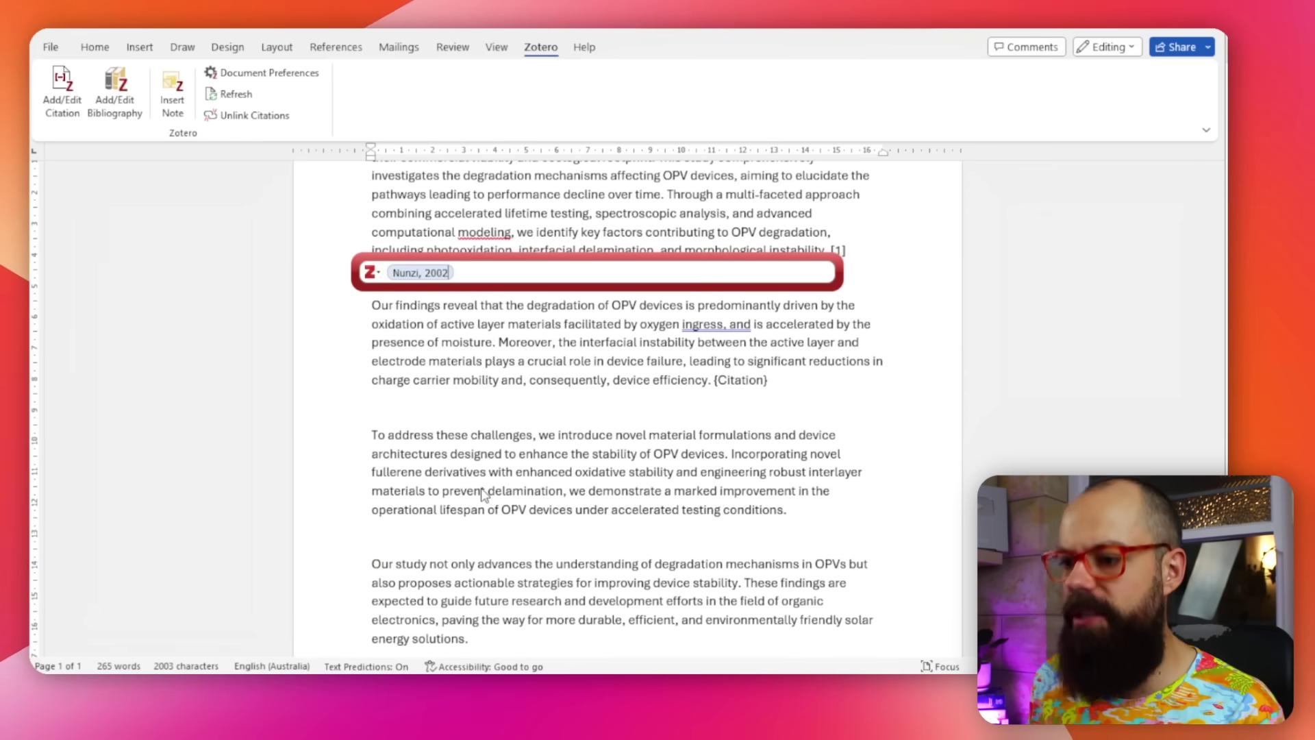
key("Return")
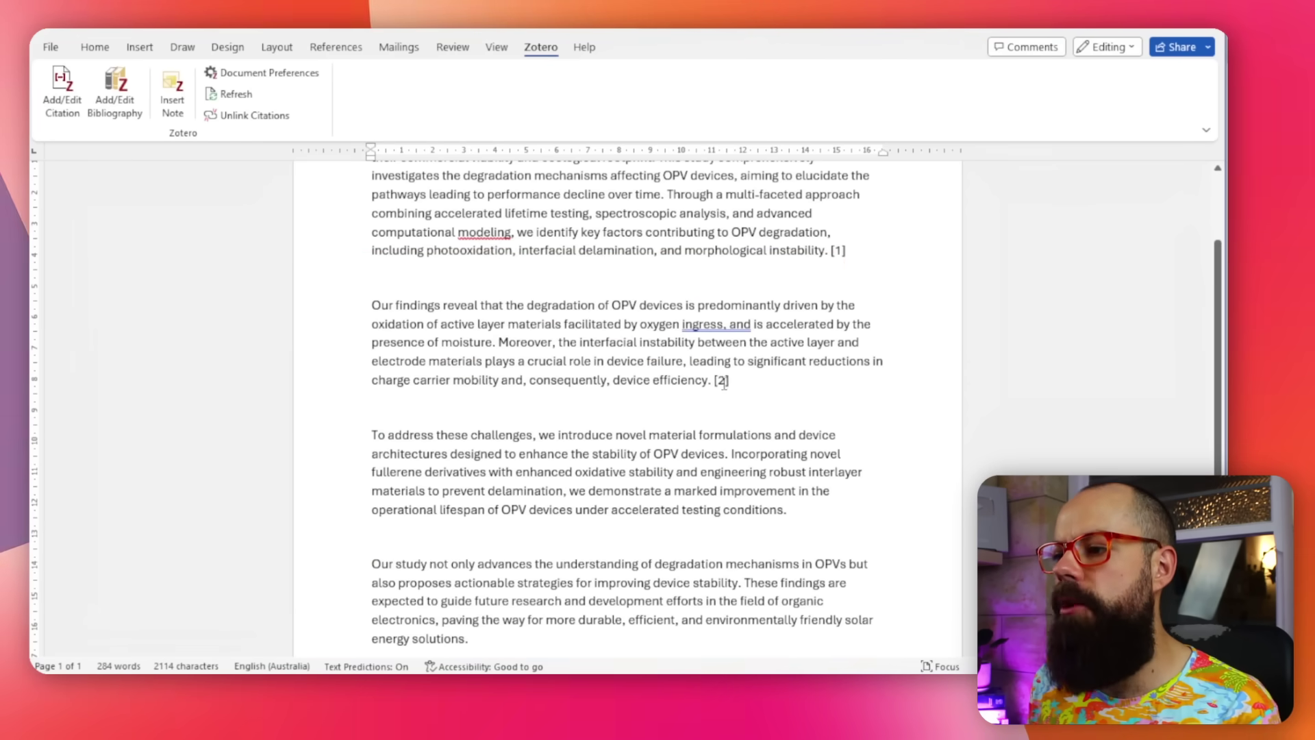
scroll(757, 384, "down", 5)
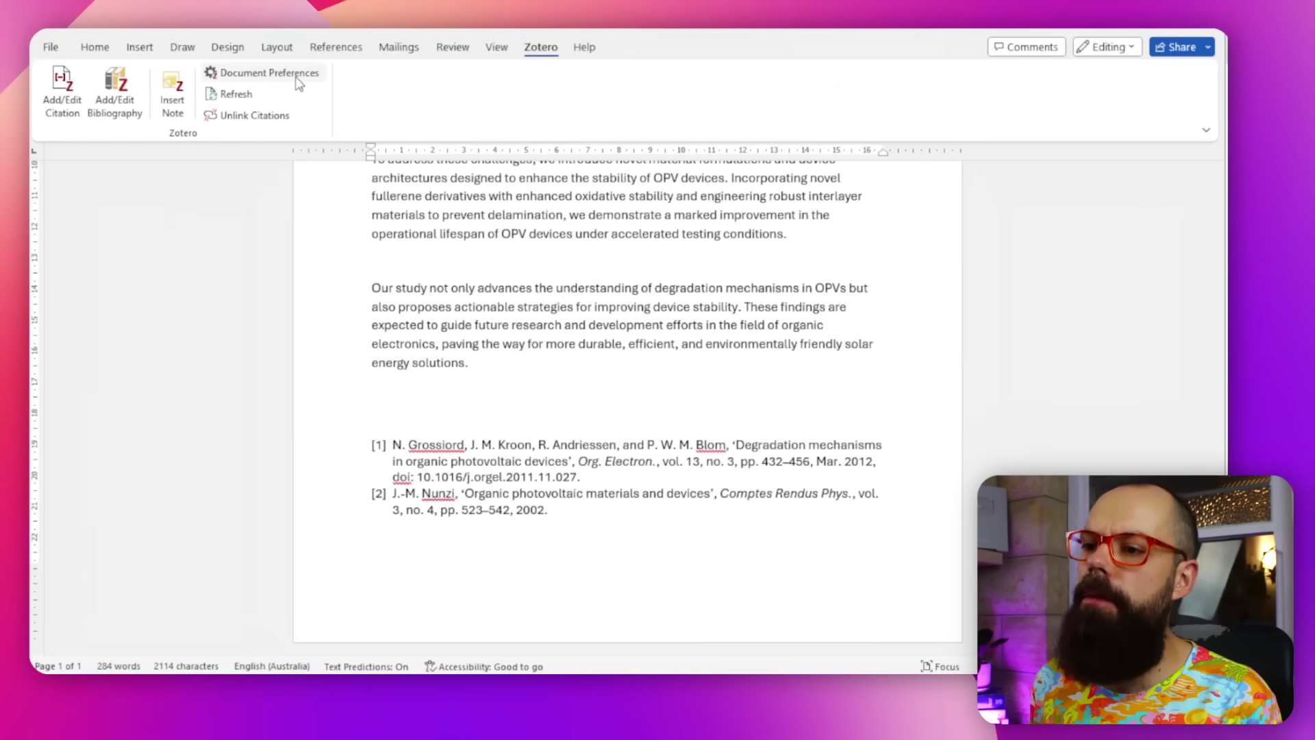
left_click(300, 84)
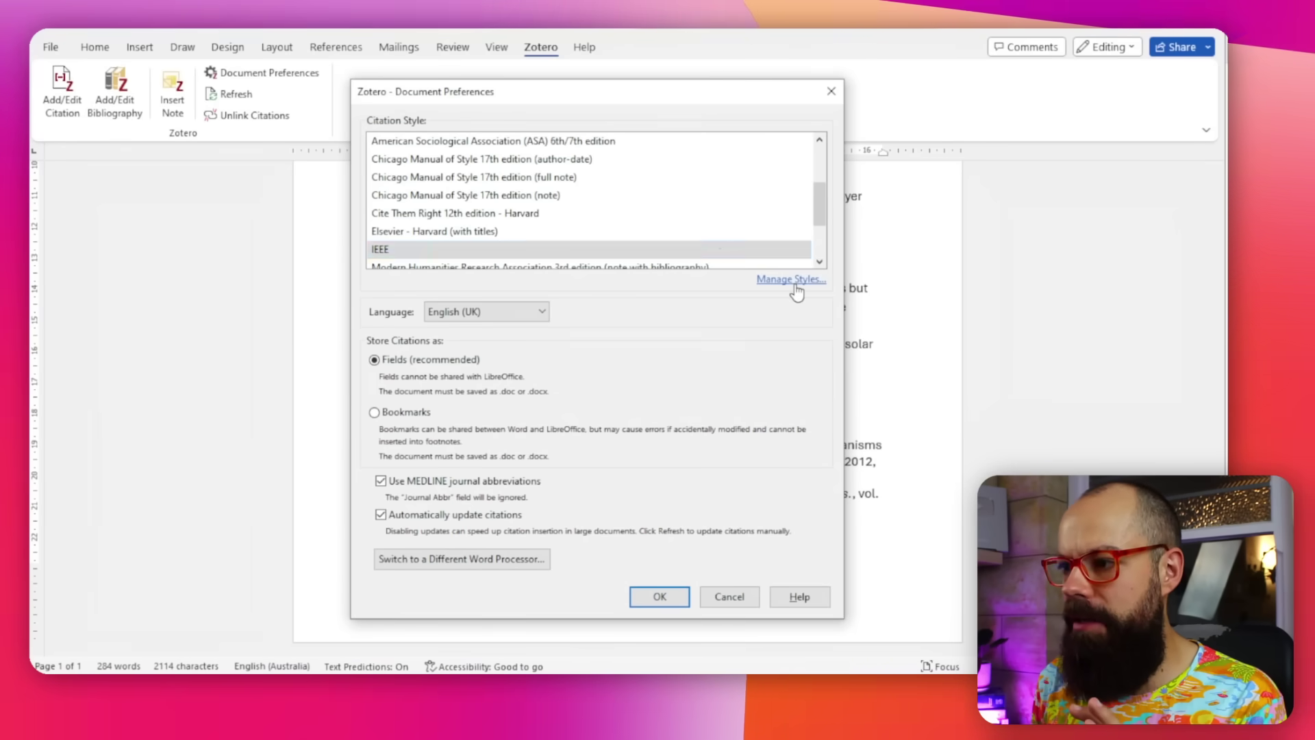
left_click(795, 281)
scroll(698, 300, "down", 2)
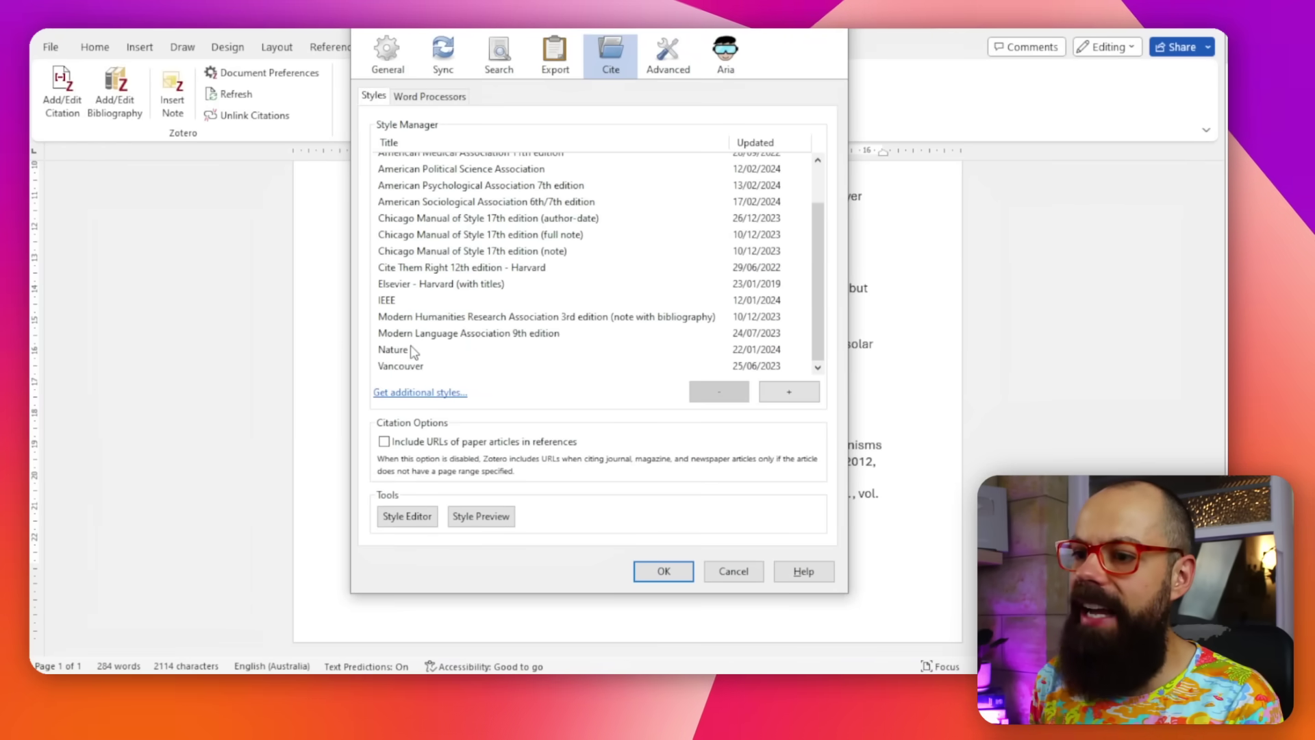
scroll(414, 351, "up", 1)
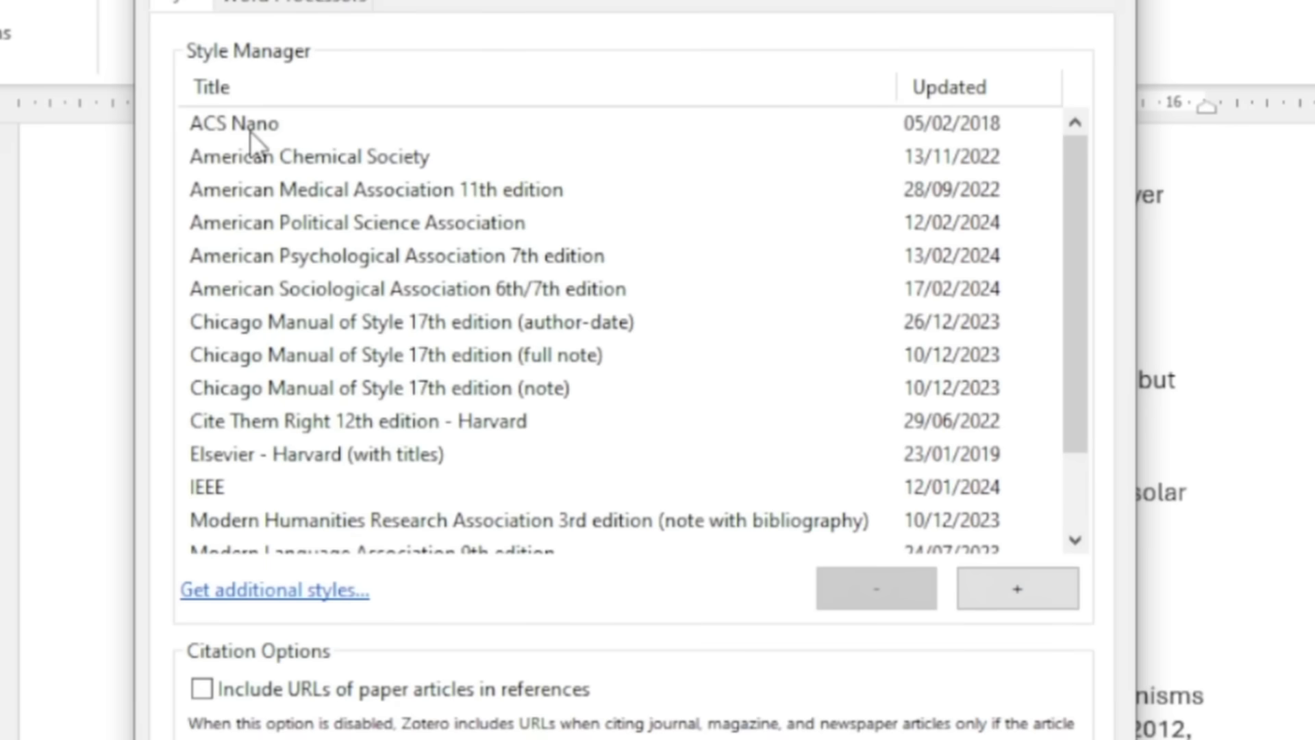
left_click(407, 164)
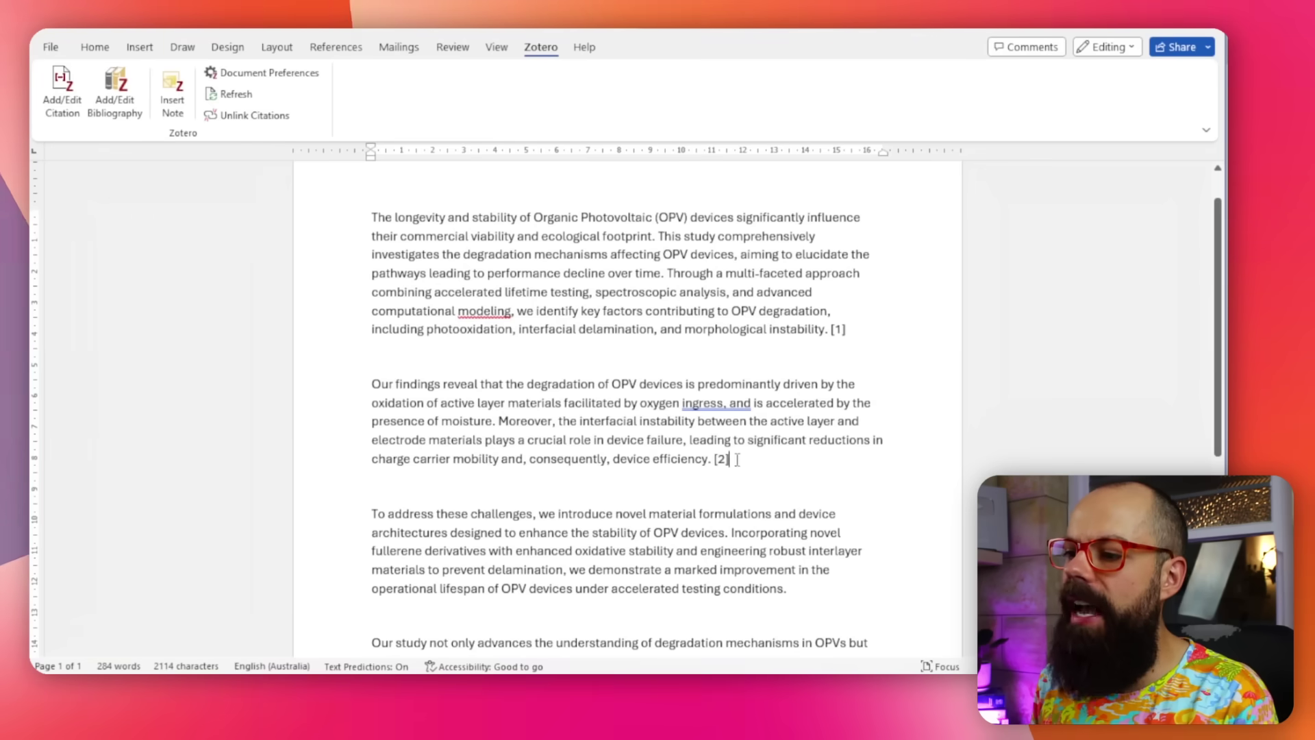
Step: Copy the Nunzi-cited paragraph above the first paragraph and remove the extra blank line
double_click(348, 392)
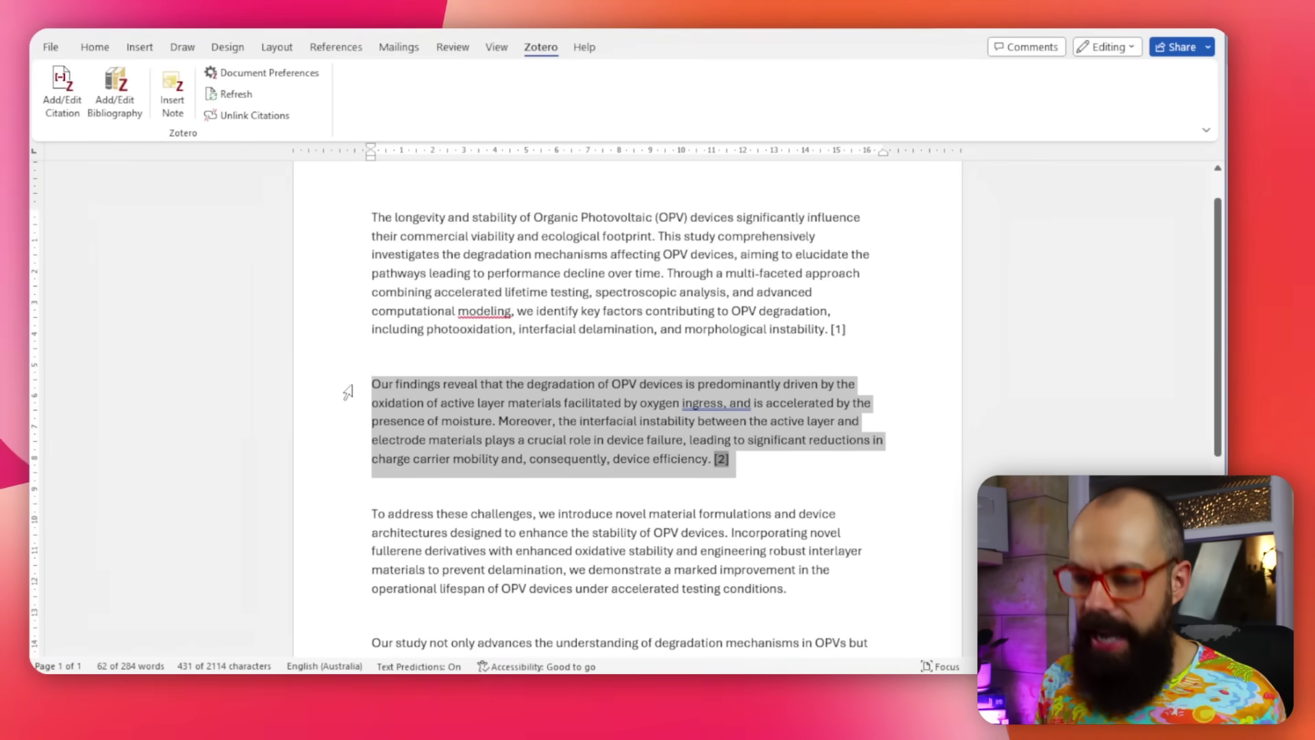
left_click(372, 218)
key("Return")
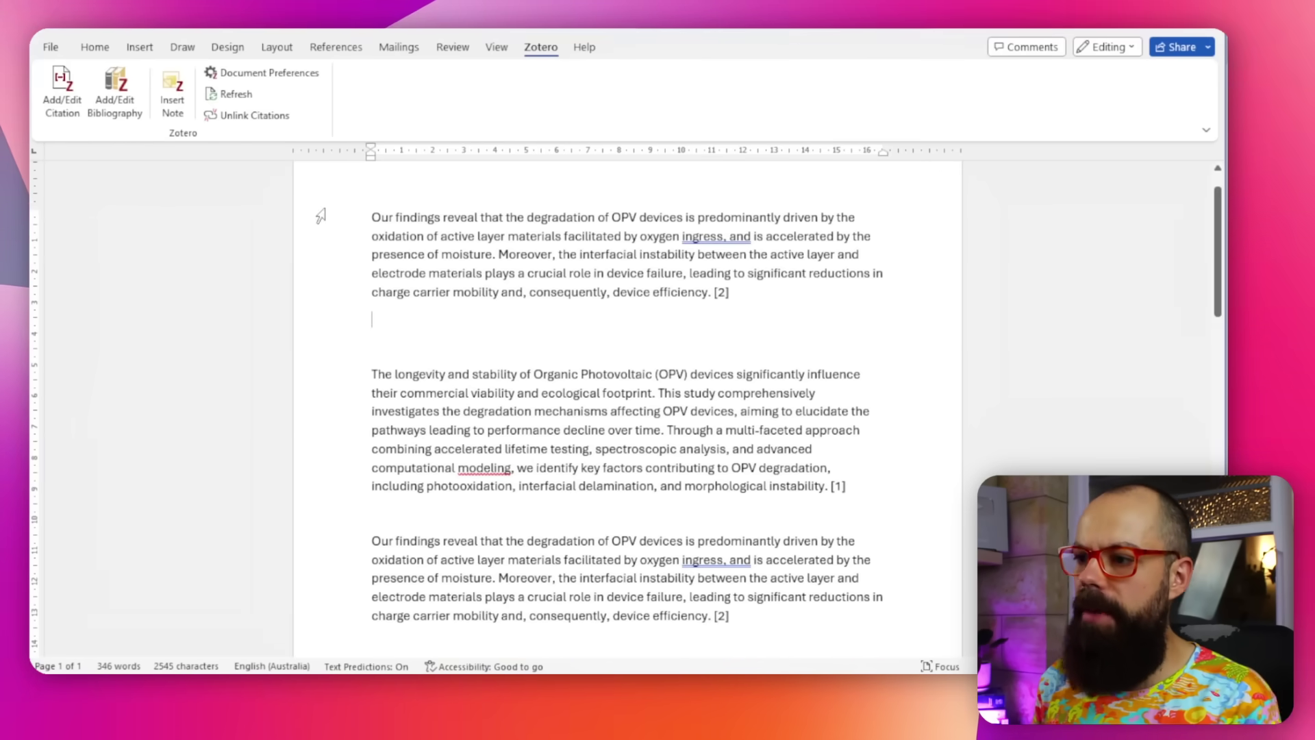
key("BackSpace")
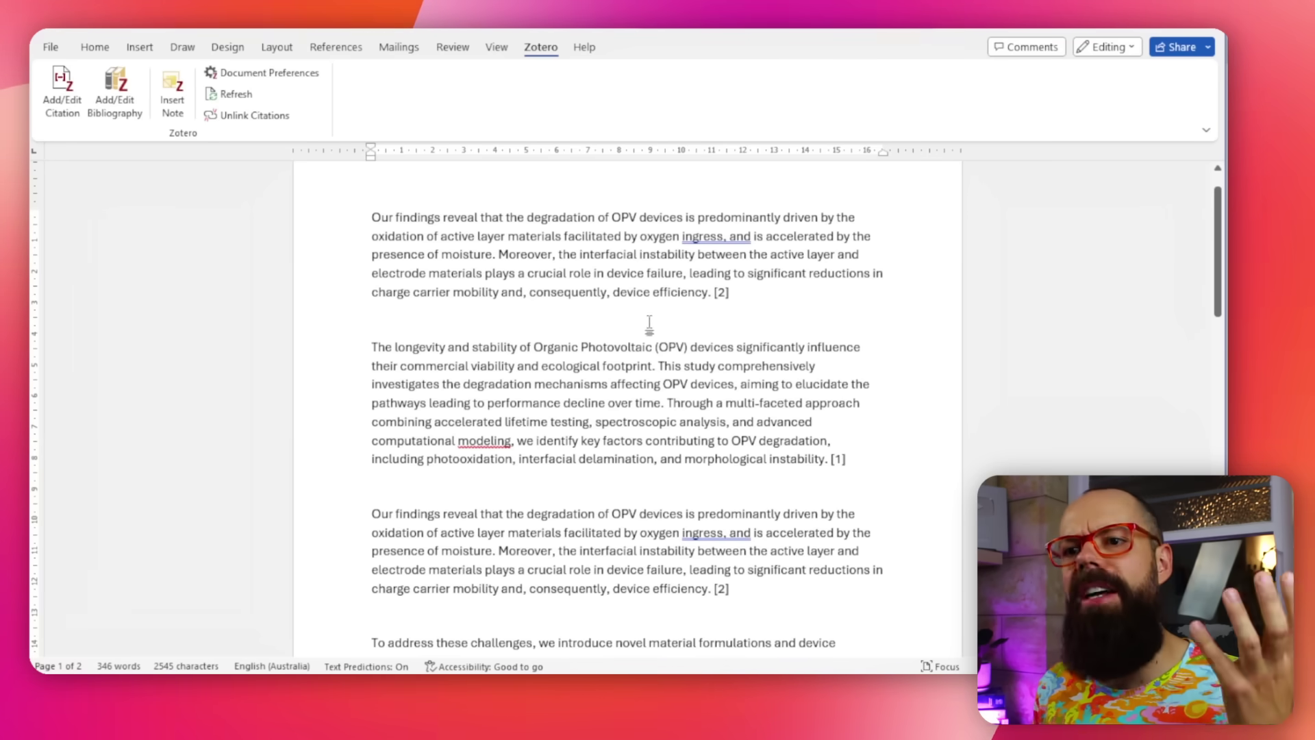
Step: Refresh Zotero so citations and references renumber with Nunzi as [1] and Grossiord [2]
left_click(245, 95)
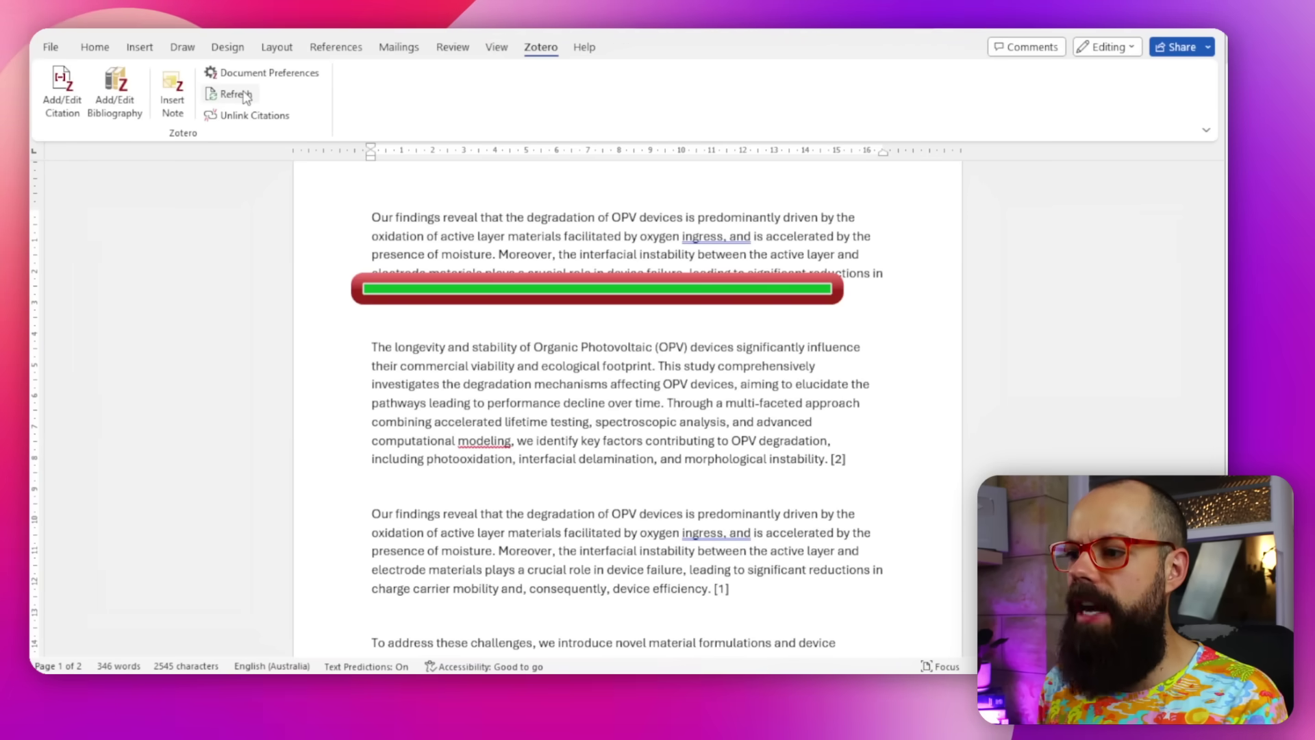
scroll(742, 301, "down", 8)
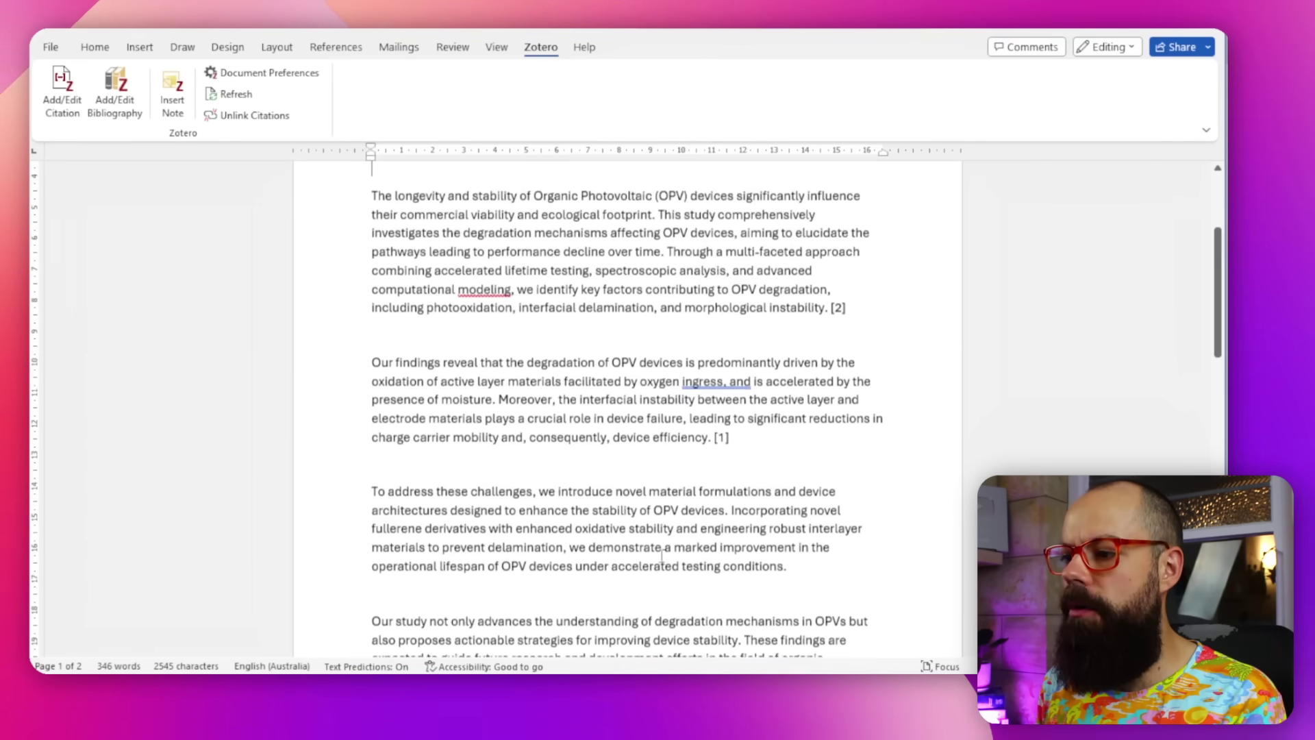
scroll(726, 421, "down", 5)
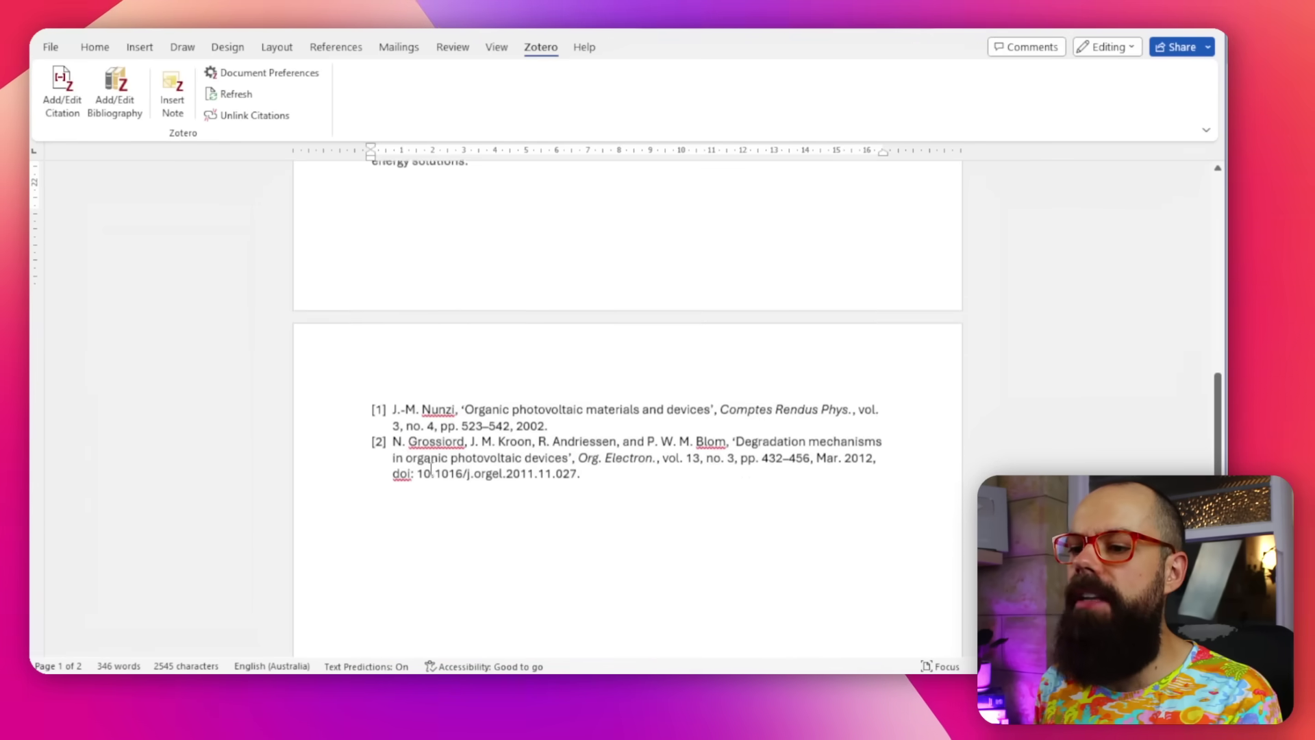
left_click(383, 386)
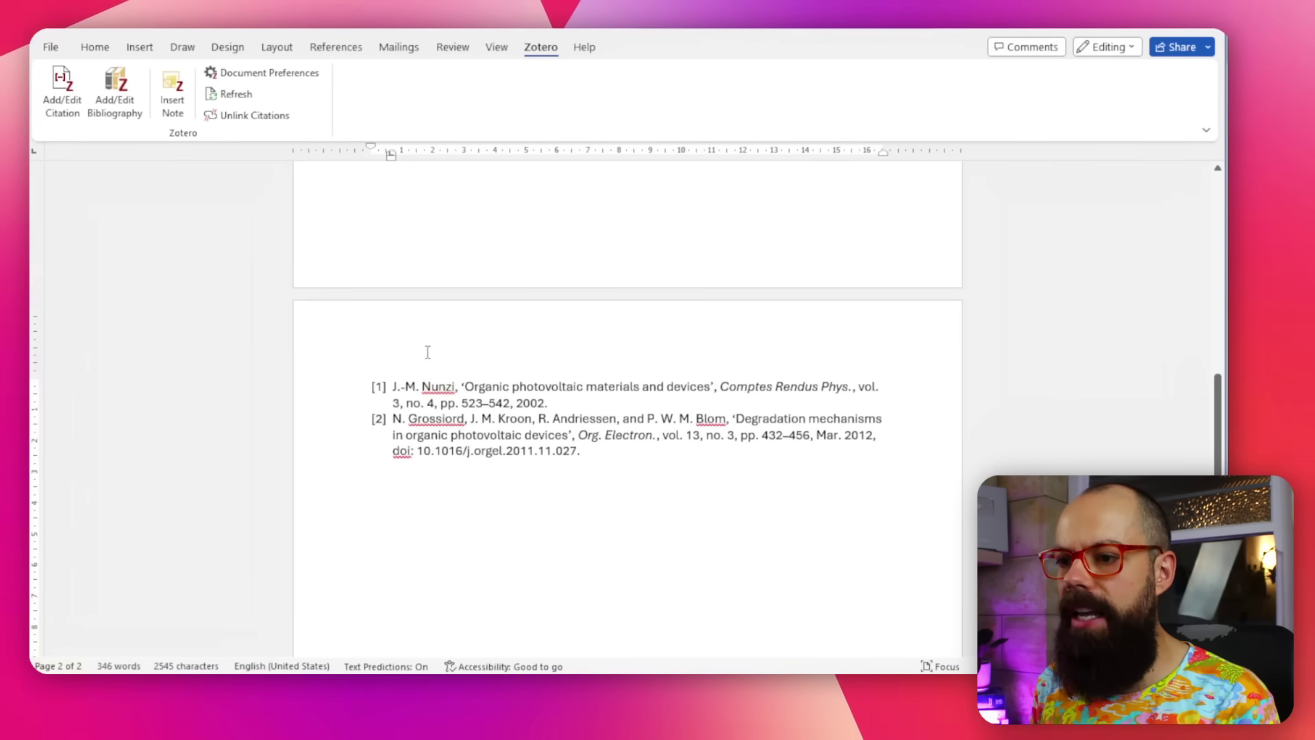
left_click(470, 246)
Step: Cite Grossiord 2012 as [1] at the end of the Google Docs paragraph
type("Re")
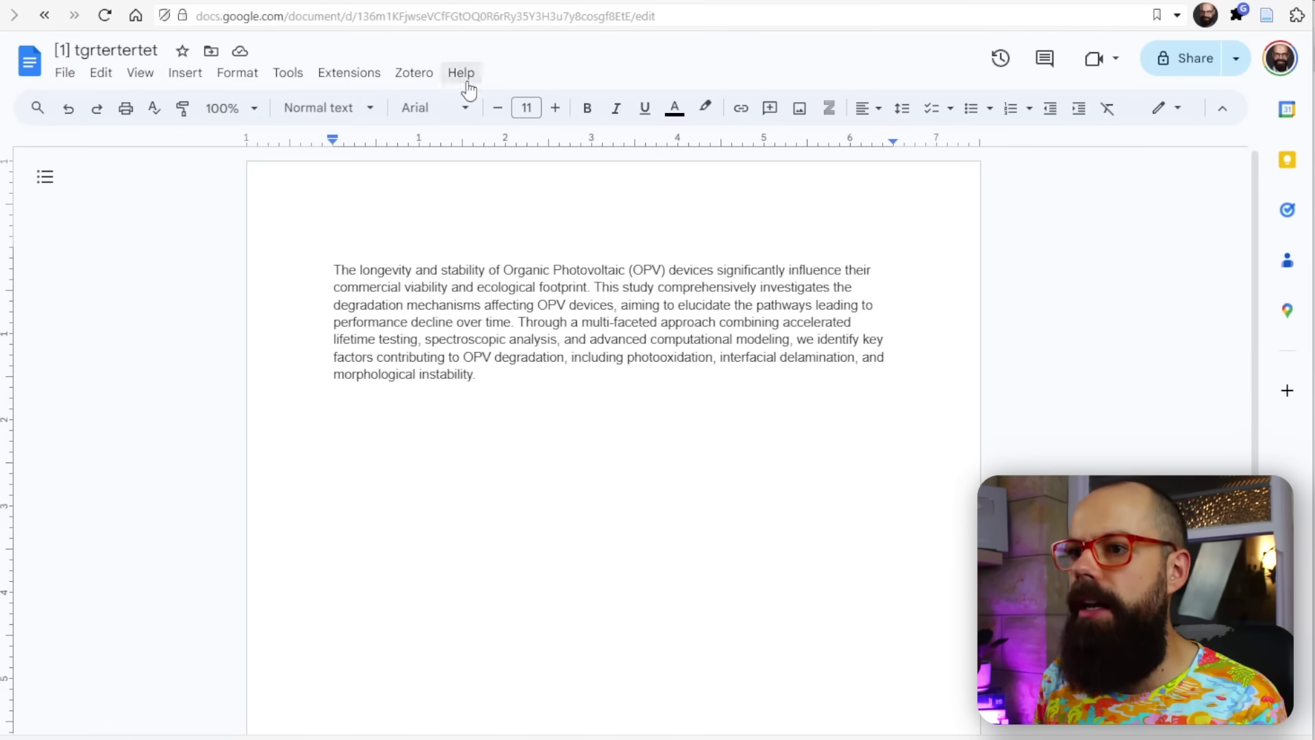
left_click(404, 81)
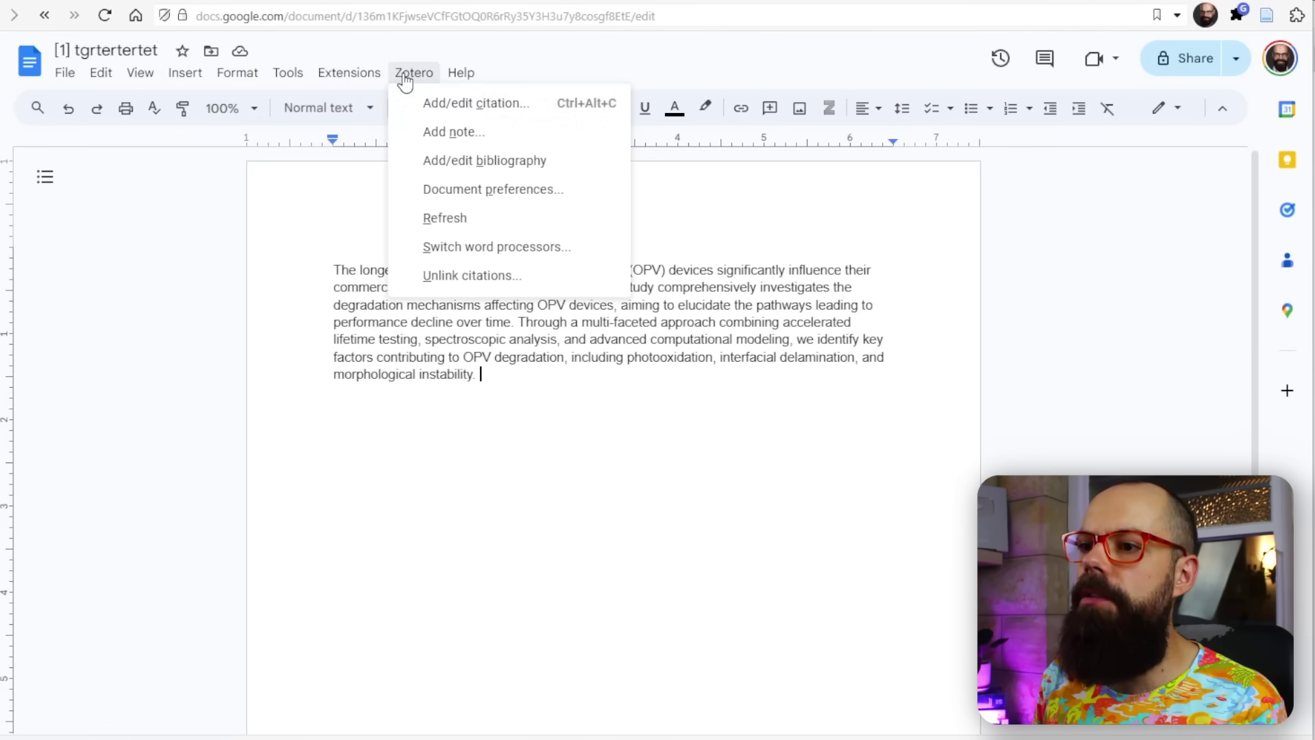
left_click(449, 106)
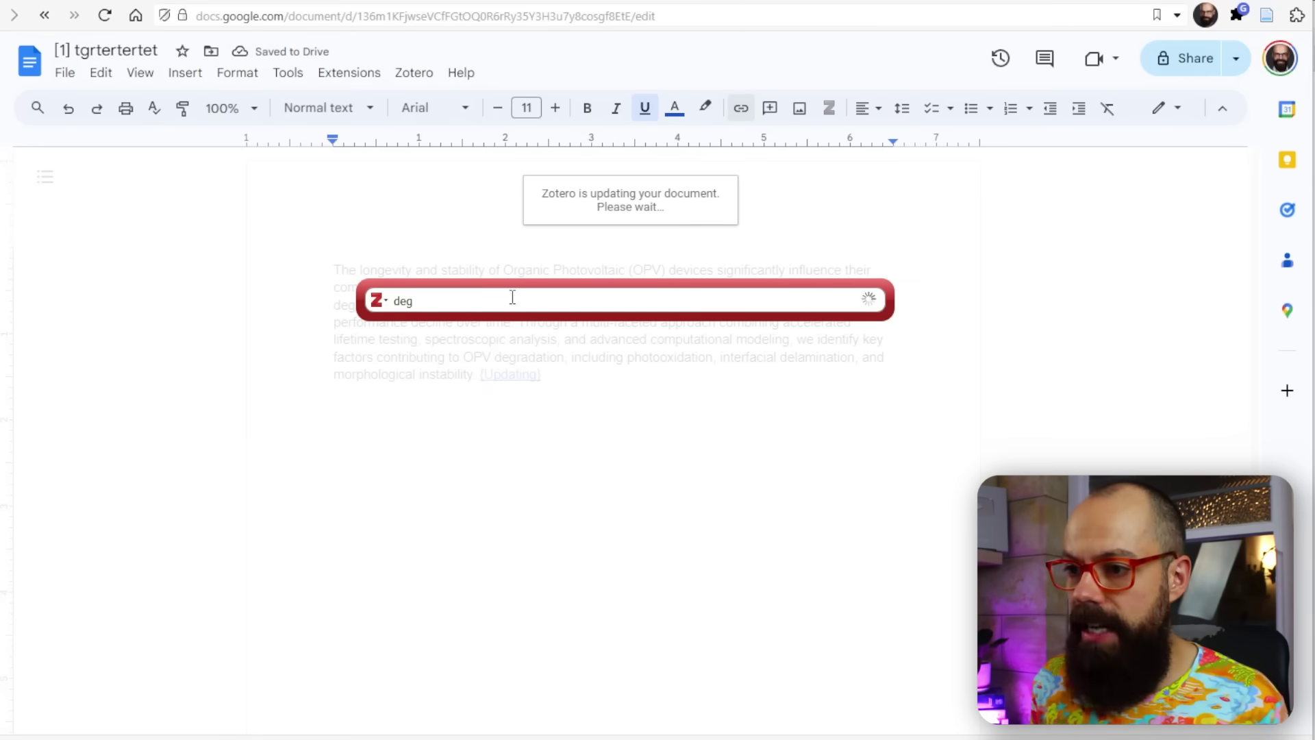
left_click(536, 365)
key("Return")
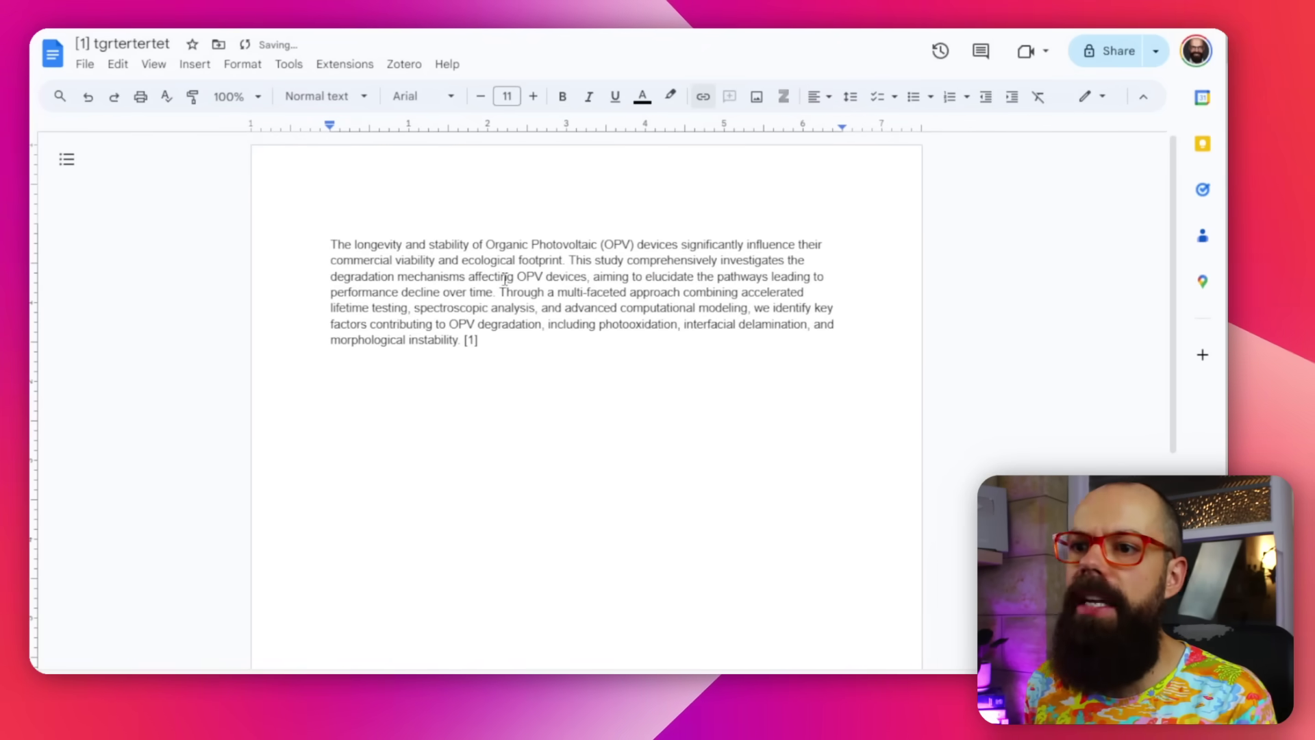
Step: Add the Zotero bibliography below the paragraph and switch back to Zotero
left_click(404, 64)
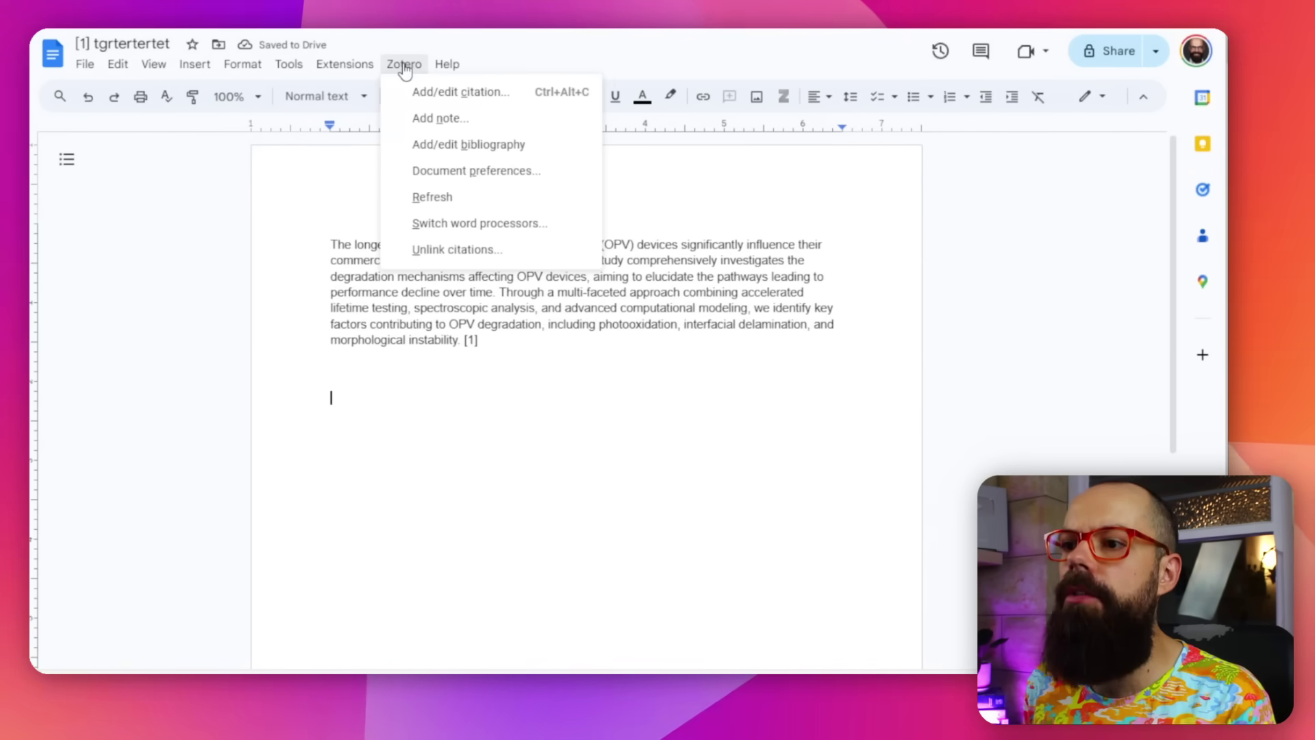
left_click(450, 145)
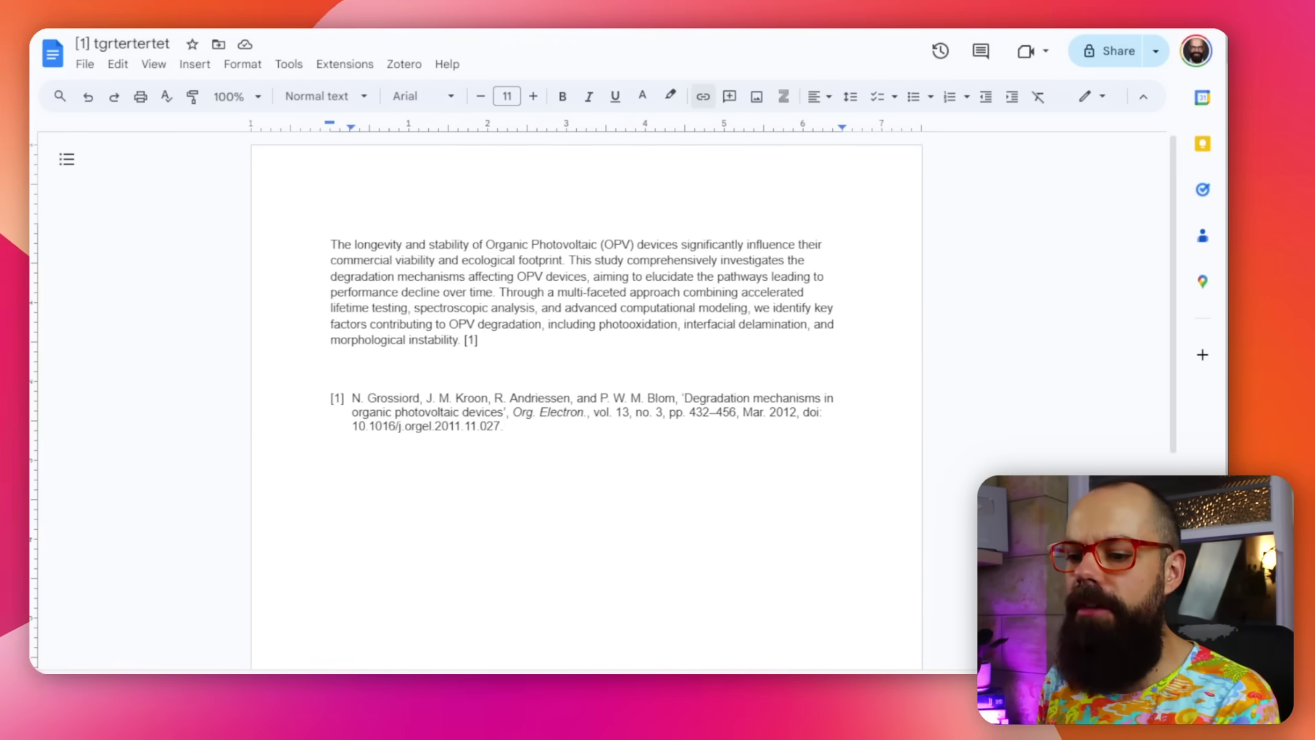
key("alt+Tab")
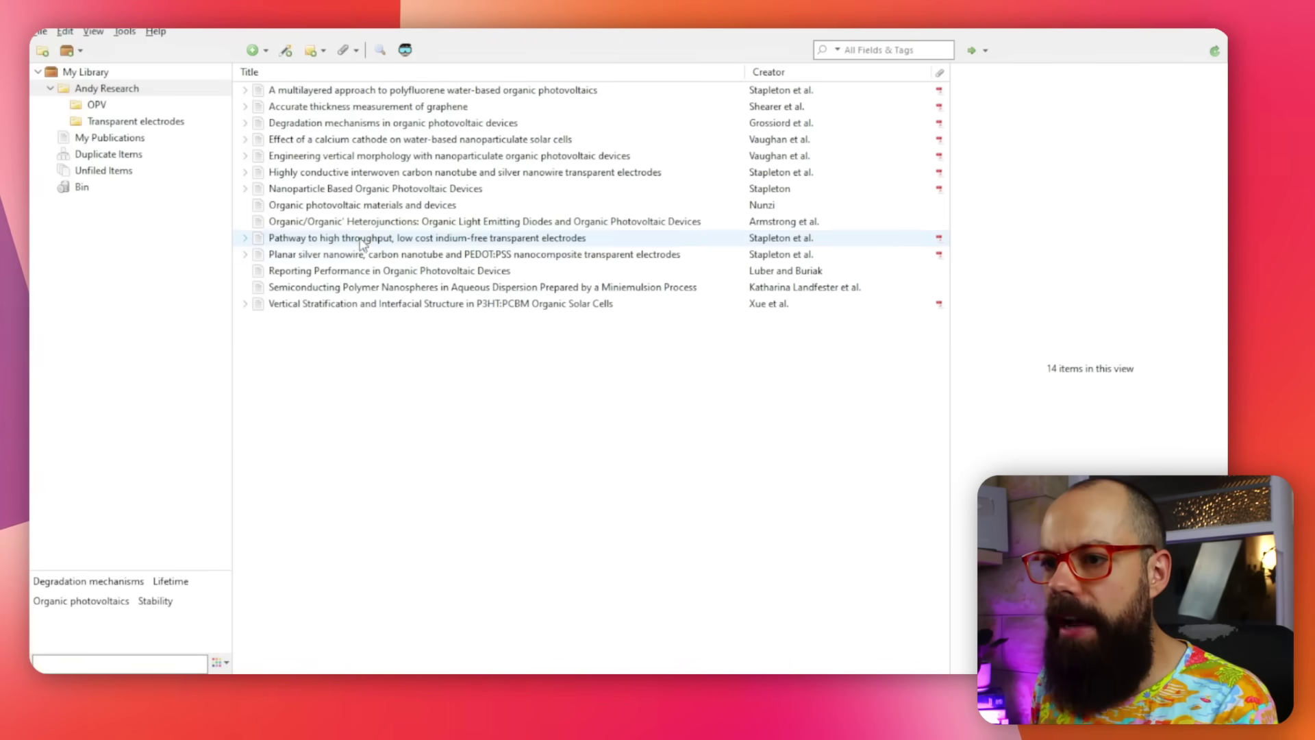
Step: View the Grossiord degradation-mechanisms item's details: Organic Electronics, volume 13, issue 3, and DOI
left_click(356, 126)
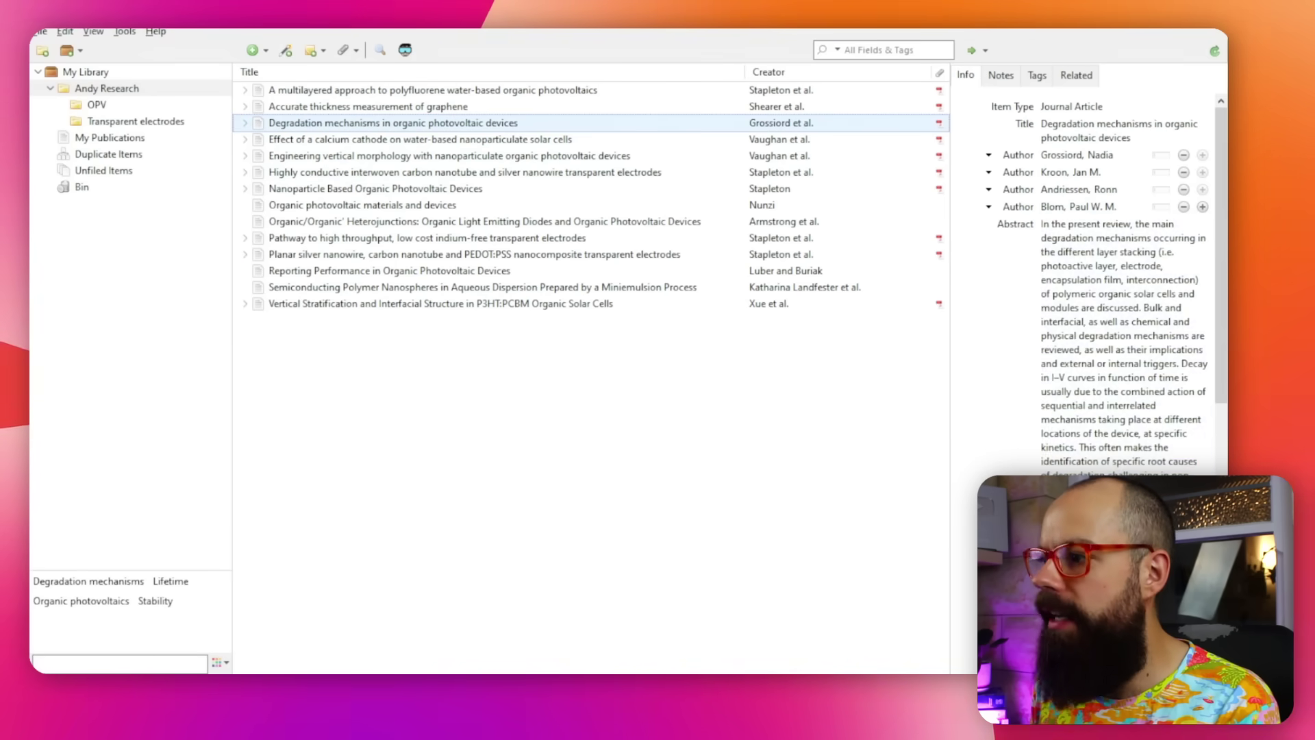
scroll(1108, 338, "down", 5)
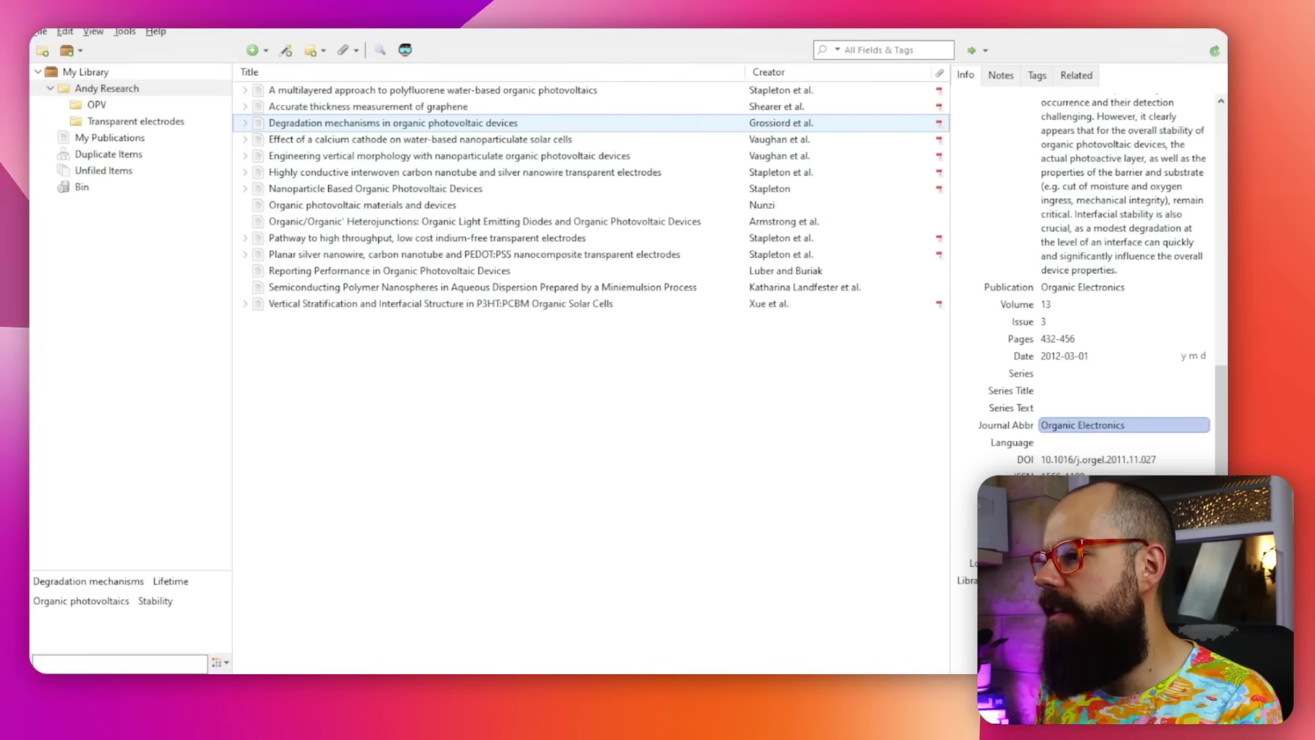